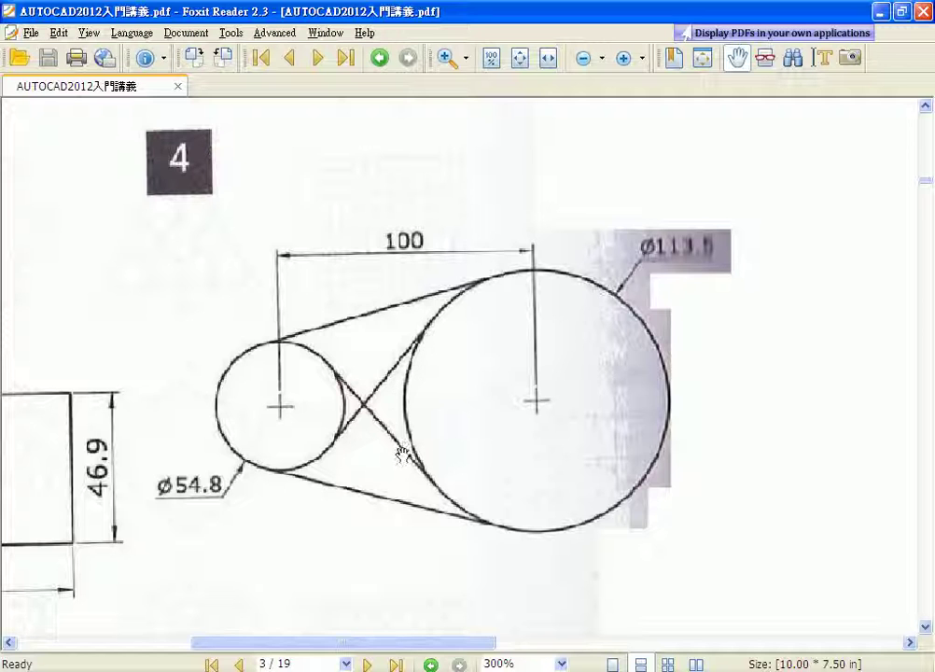
# Return to AutoCAD and pan the previous exercise away to reach empty drawing space.
pyautogui.hotkey('ctrl', 'space')
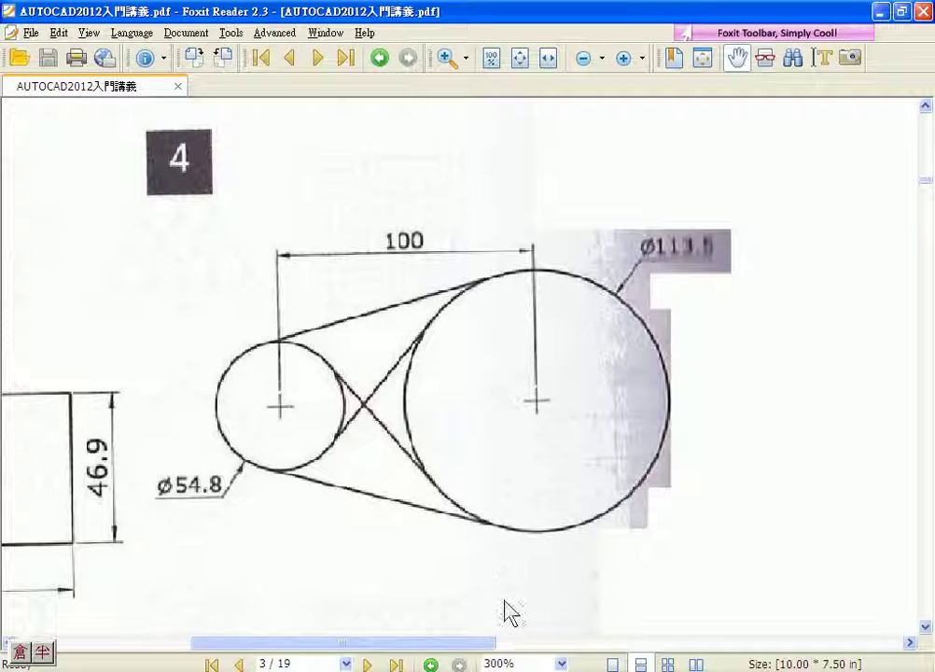
pyautogui.click(616, 663)
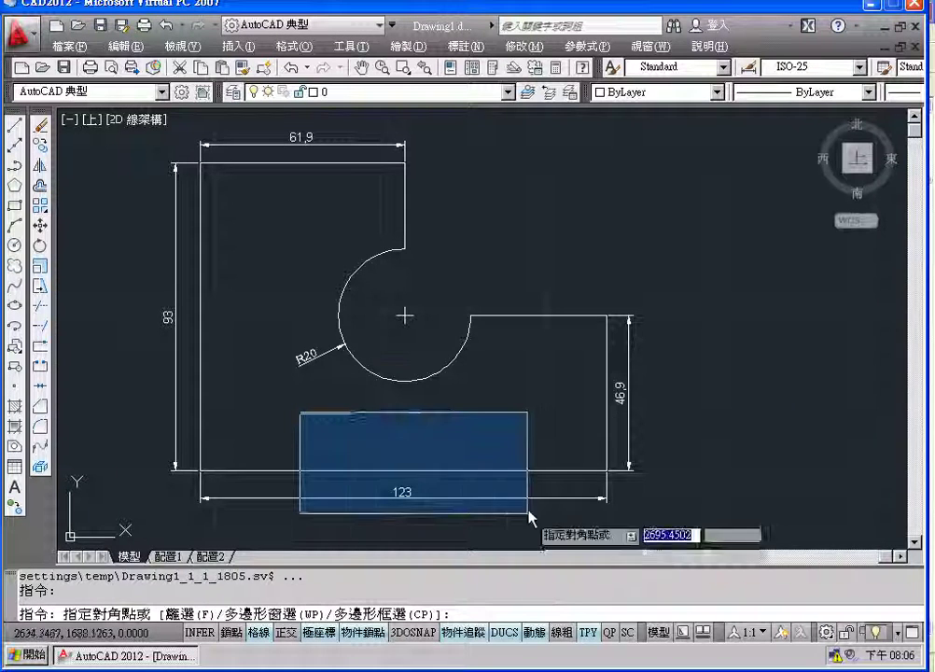
pyautogui.click(744, 377)
pyautogui.moveTo(778, 376); pyautogui.dragTo(542, 380, button='middle')
pyautogui.scroll(-3, 542, 380)
pyautogui.moveTo(653, 380); pyautogui.dragTo(338, 382, button='middle')
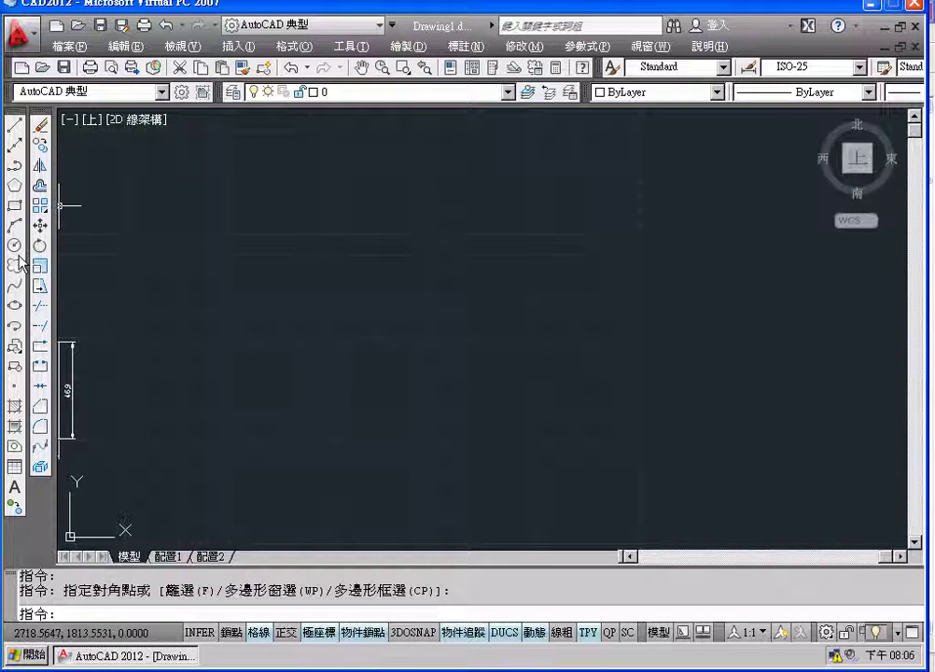
# Draw a circle of diameter 54.8 centred in the empty area.
pyautogui.click(14, 244)
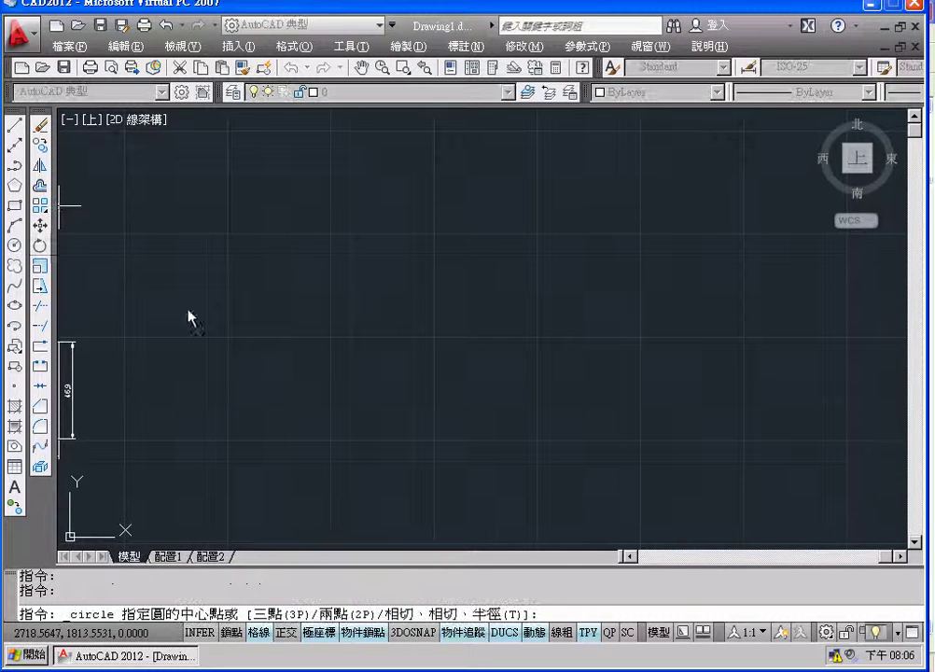
pyautogui.click(418, 358)
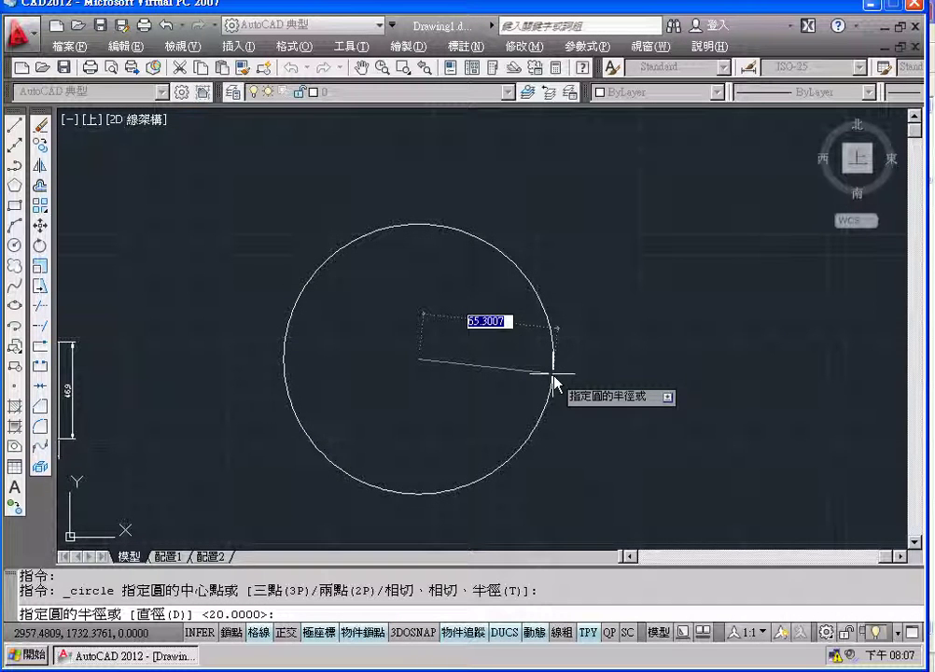
pyautogui.write('d')
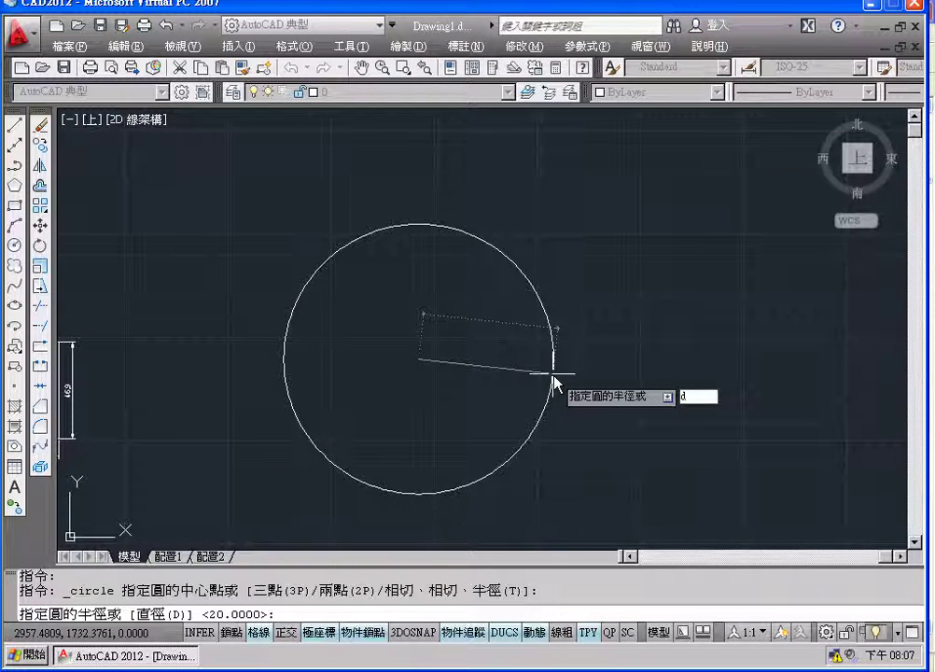
pyautogui.press('Return')
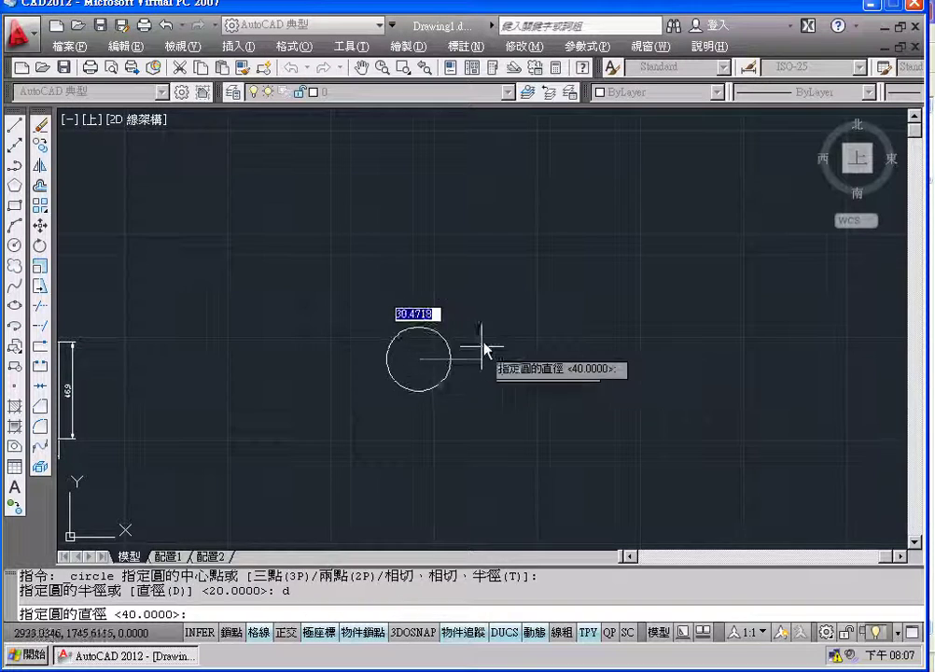
pyautogui.write('5')
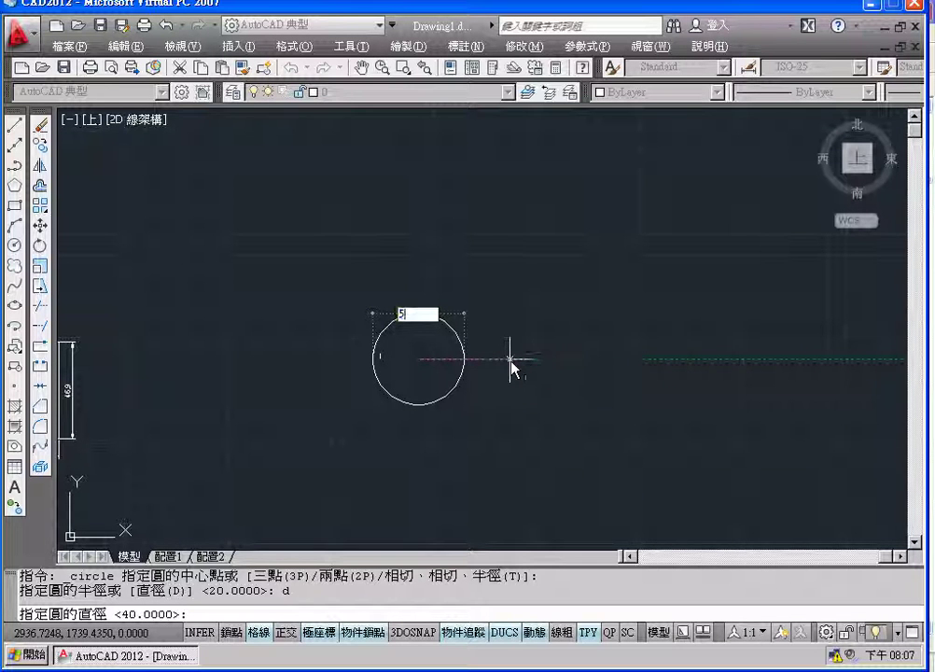
pyautogui.write('4.8')
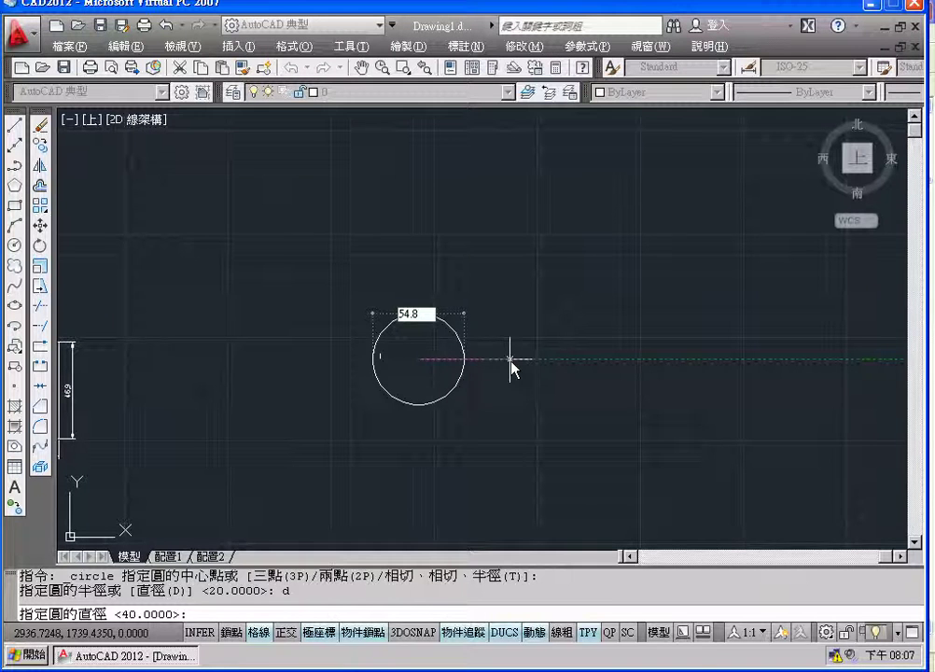
pyautogui.press('Return')
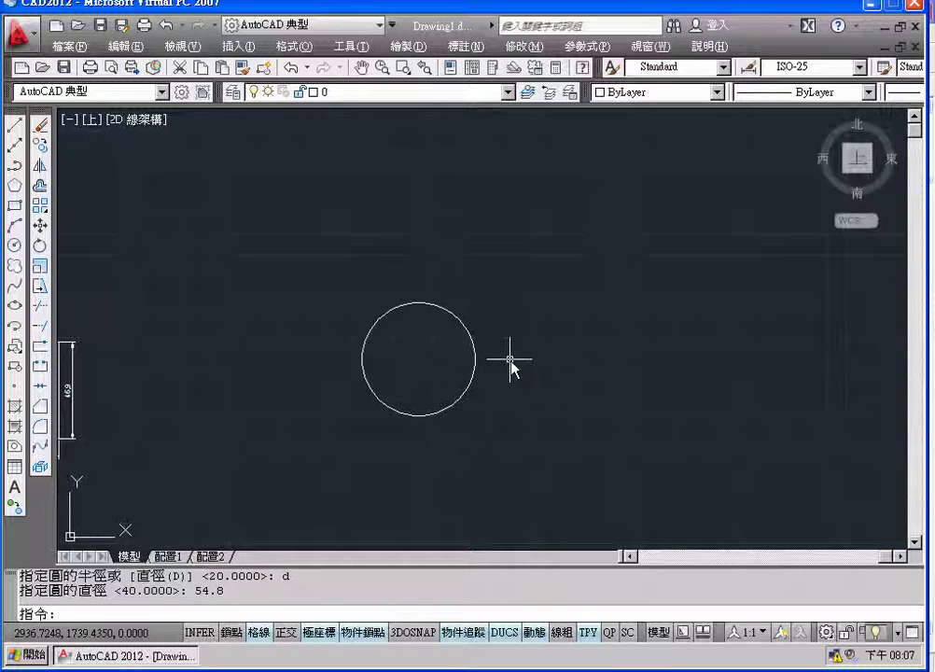
pyautogui.scroll(2, 509, 358)
# Draw a 100-long horizontal line starting at the small circle's centre.
pyautogui.scroll(2, 508, 354)
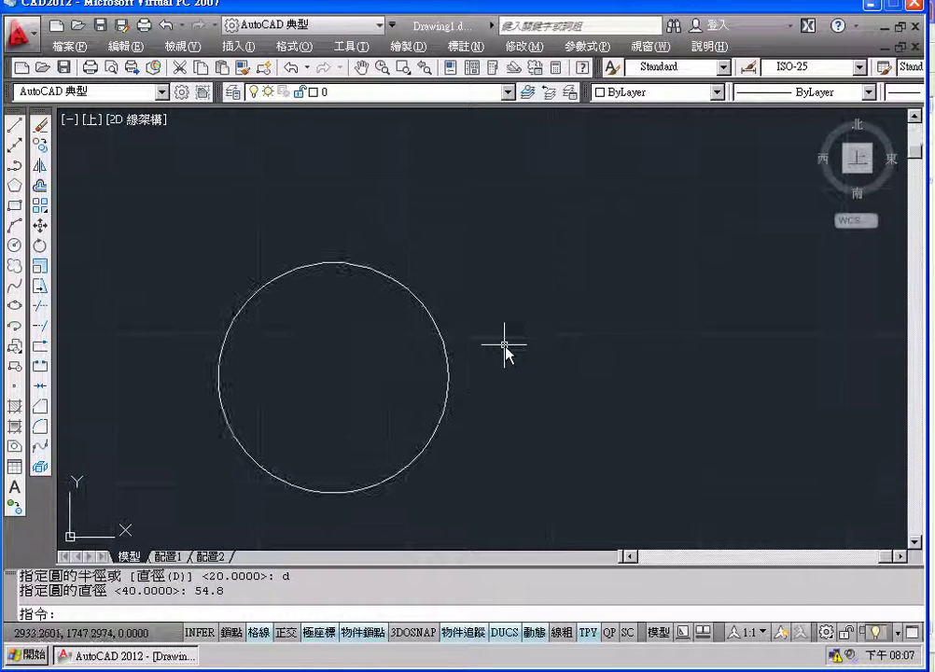
pyautogui.moveTo(504, 351); pyautogui.dragTo(468, 305, button='middle')
pyautogui.scroll(-2, 474, 308)
pyautogui.moveTo(612, 326); pyautogui.dragTo(554, 327, button='middle')
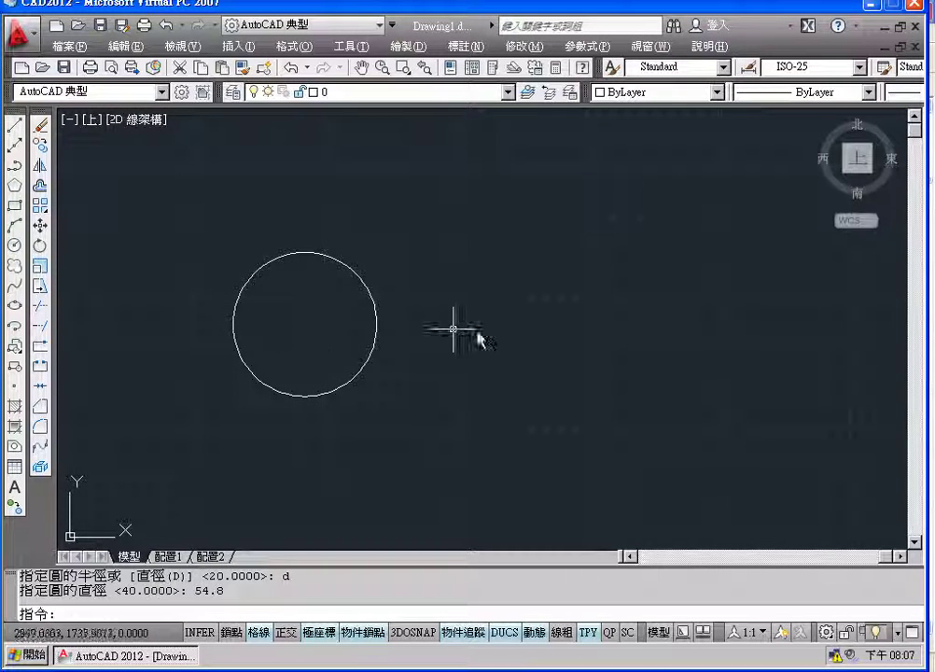
pyautogui.click(14, 125)
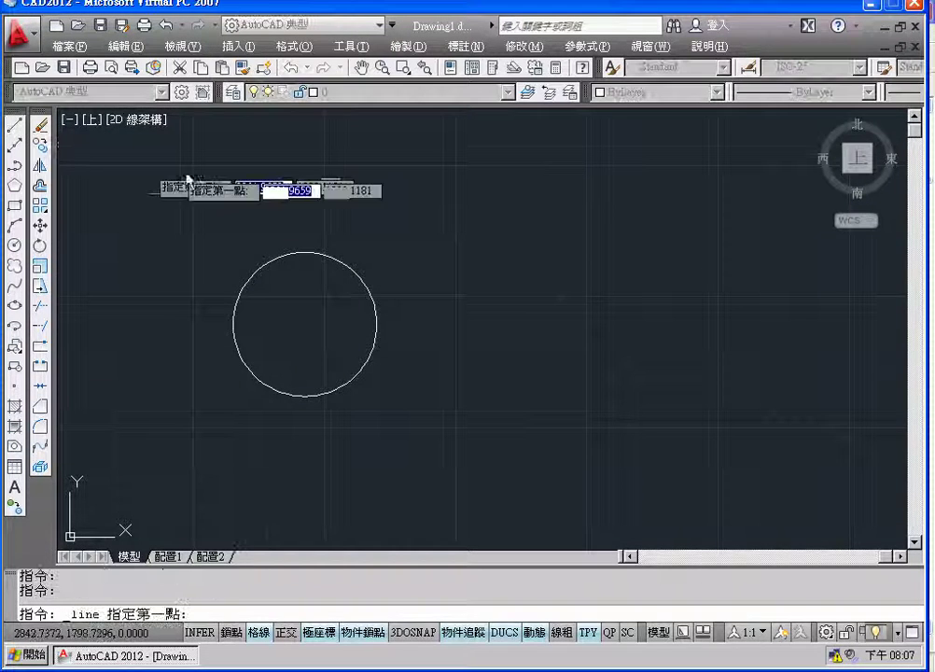
pyautogui.click(305, 326)
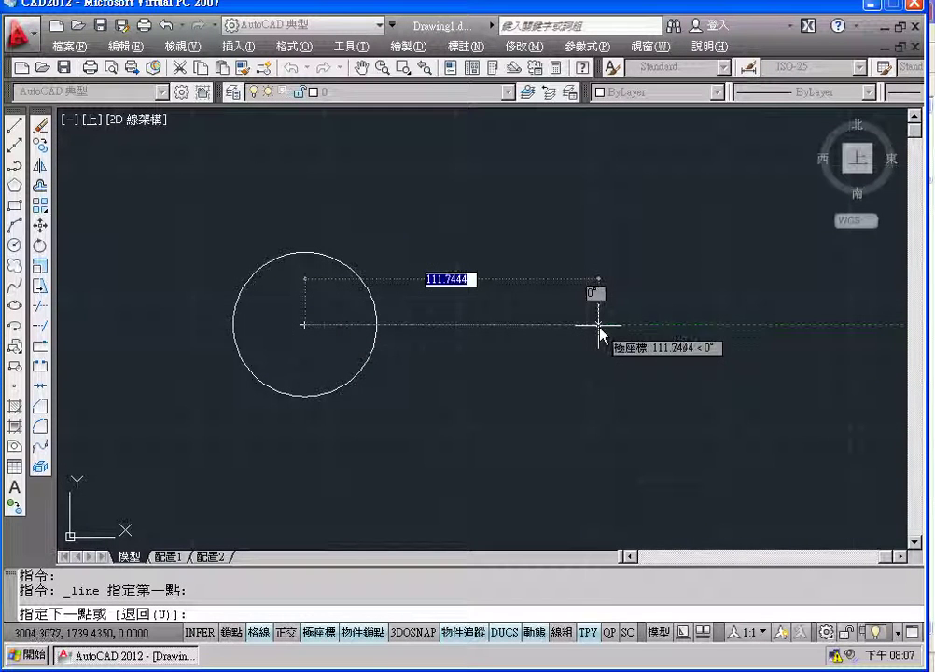
pyautogui.write('100')
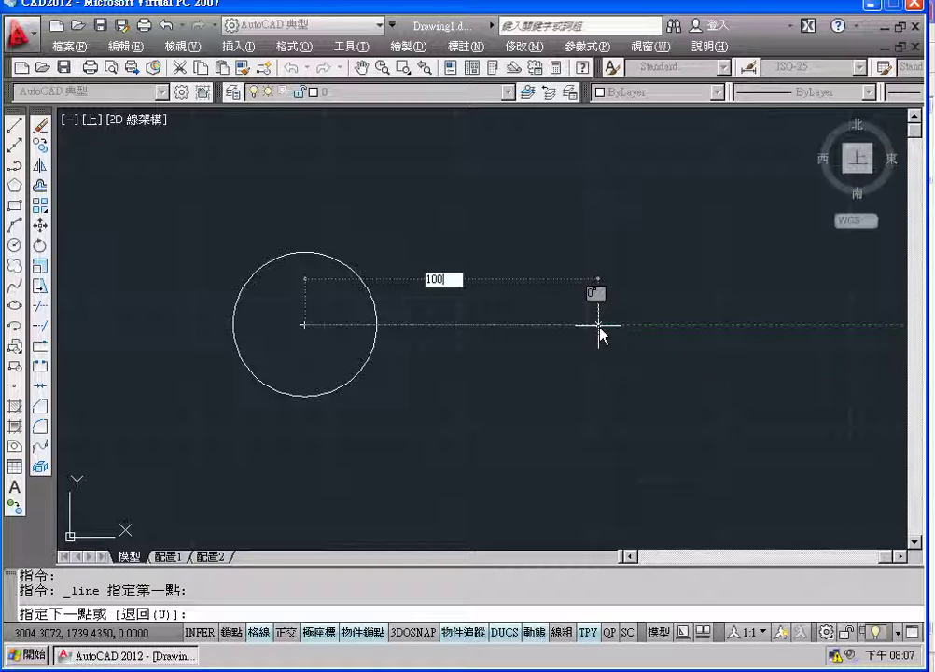
pyautogui.press('Return')
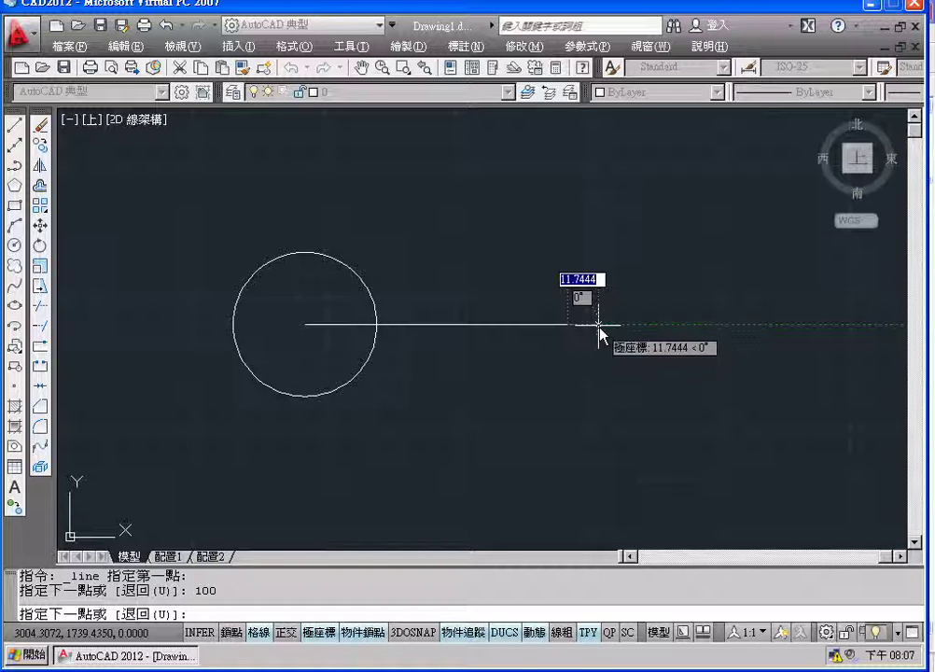
pyautogui.press('Return')
# Draw a 113.5-diameter circle centred on the line's right endpoint.
pyautogui.scroll(-2, 627, 332)
pyautogui.moveTo(627, 331); pyautogui.dragTo(518, 331, button='middle')
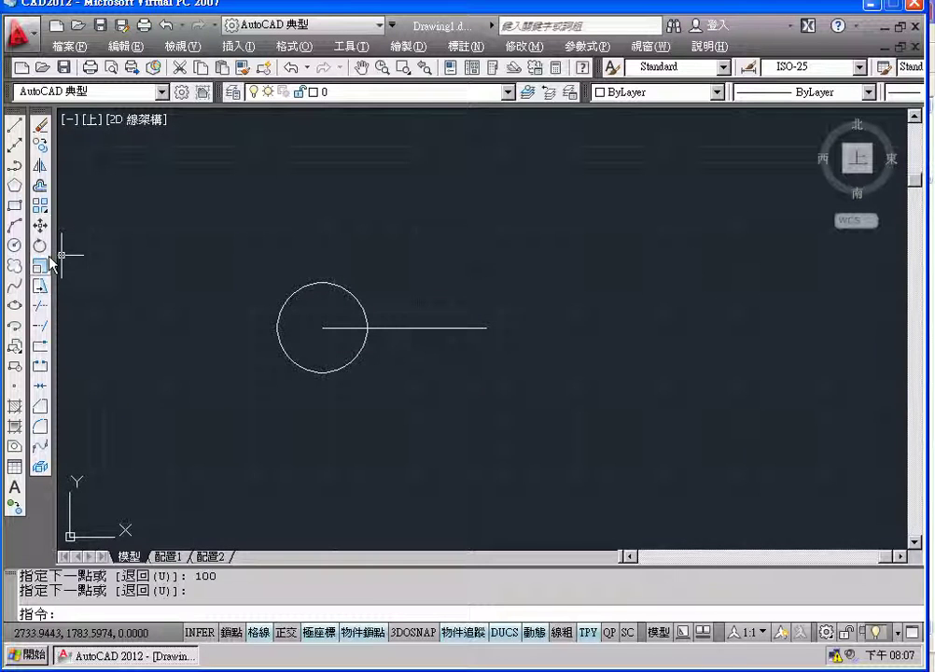
pyautogui.click(15, 245)
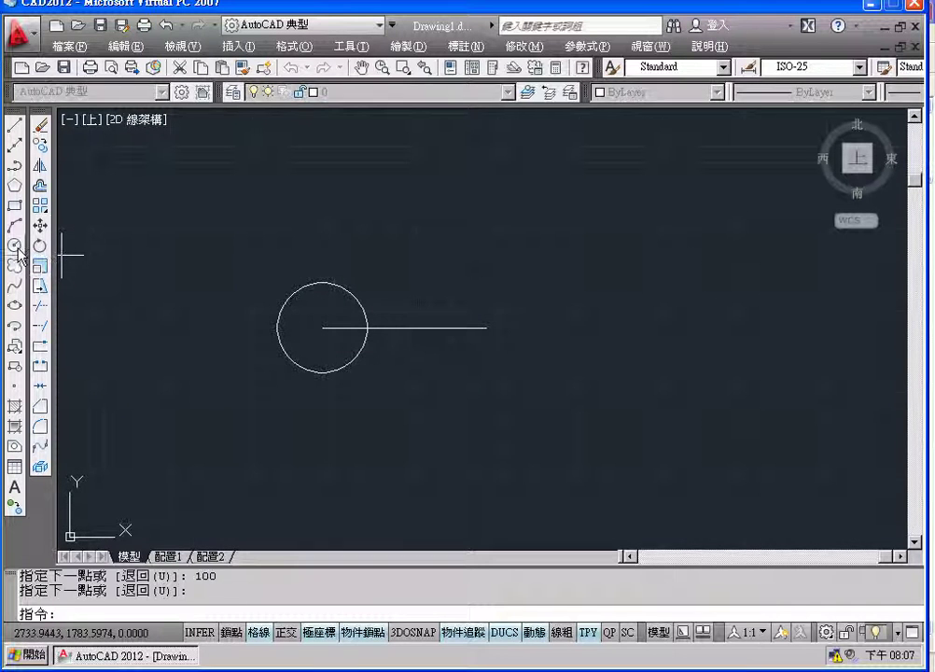
pyautogui.click(486, 328)
pyautogui.write('d')
pyautogui.press('Return')
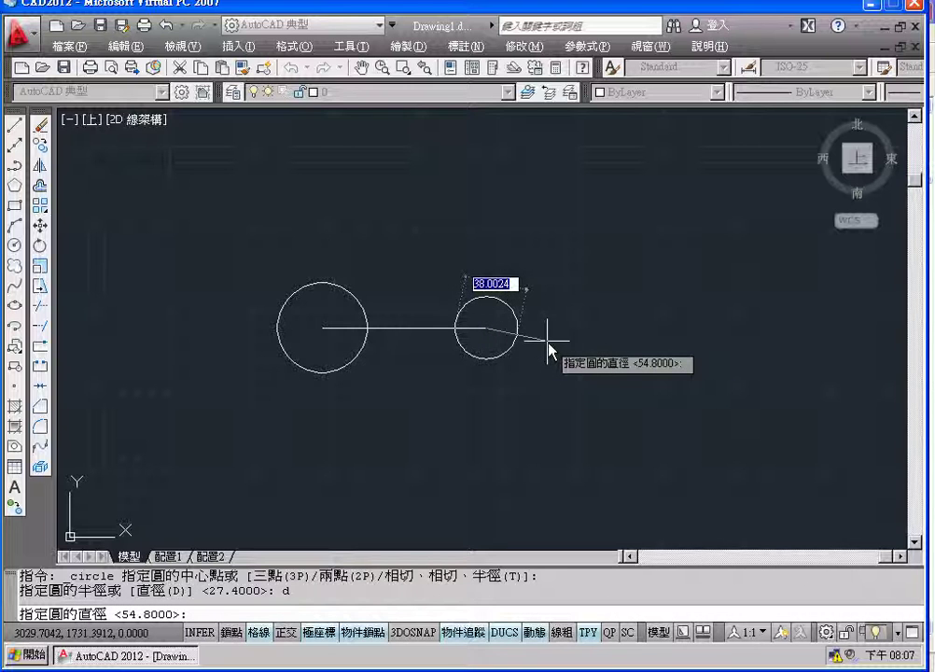
pyautogui.write('113.5')
pyautogui.press('Return')
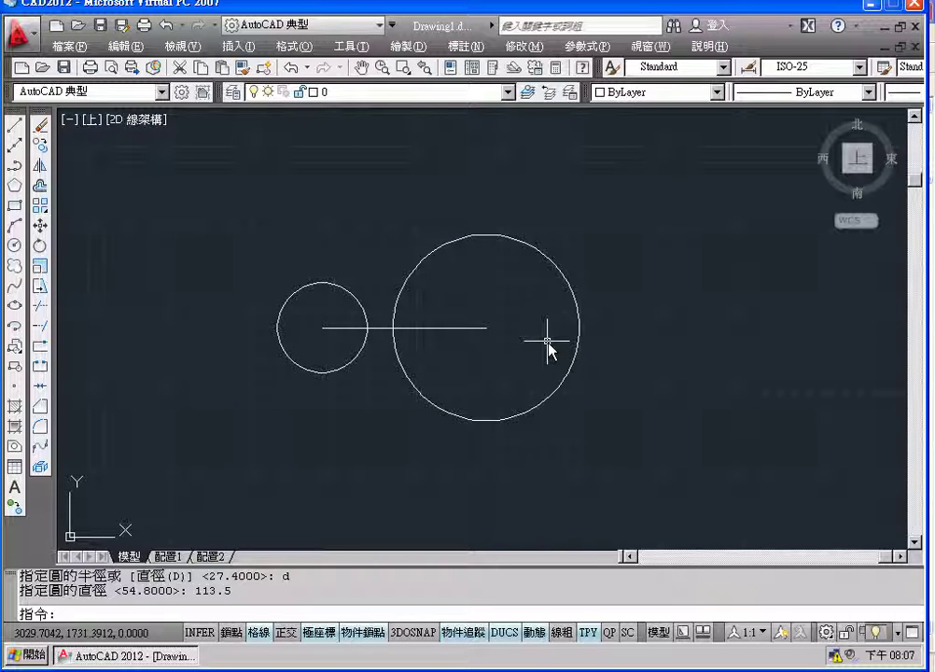
# Erase the 100-long joining line and the 113.5-diameter circle.
pyautogui.click(462, 328)
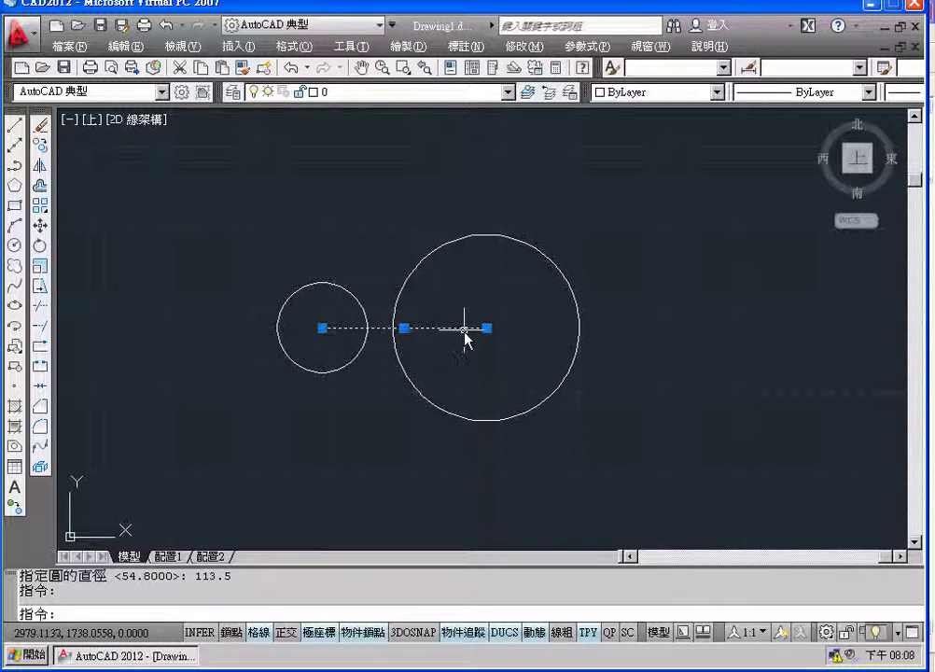
pyautogui.press('Delete')
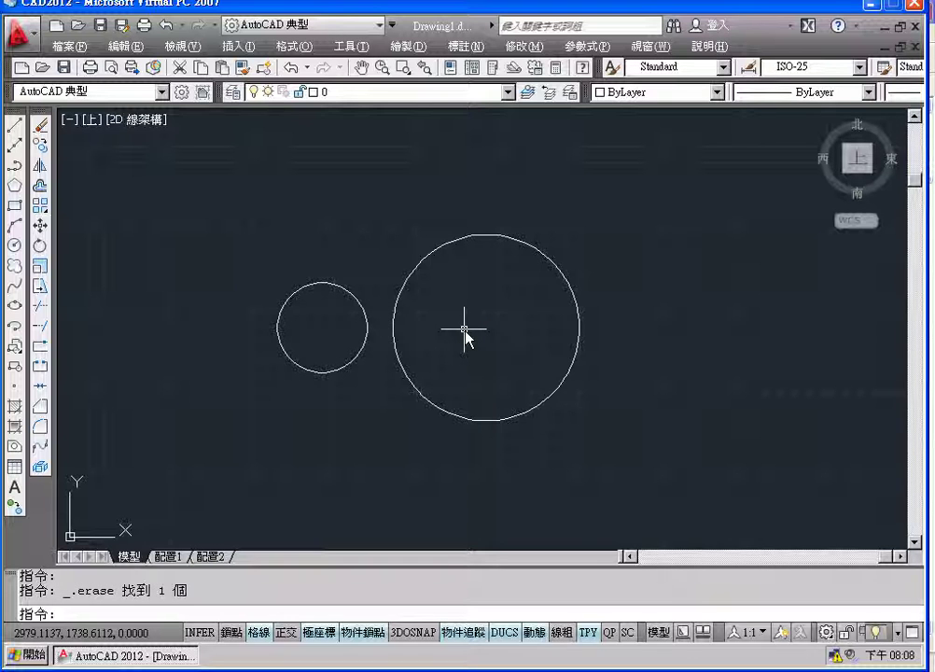
pyautogui.click(424, 260)
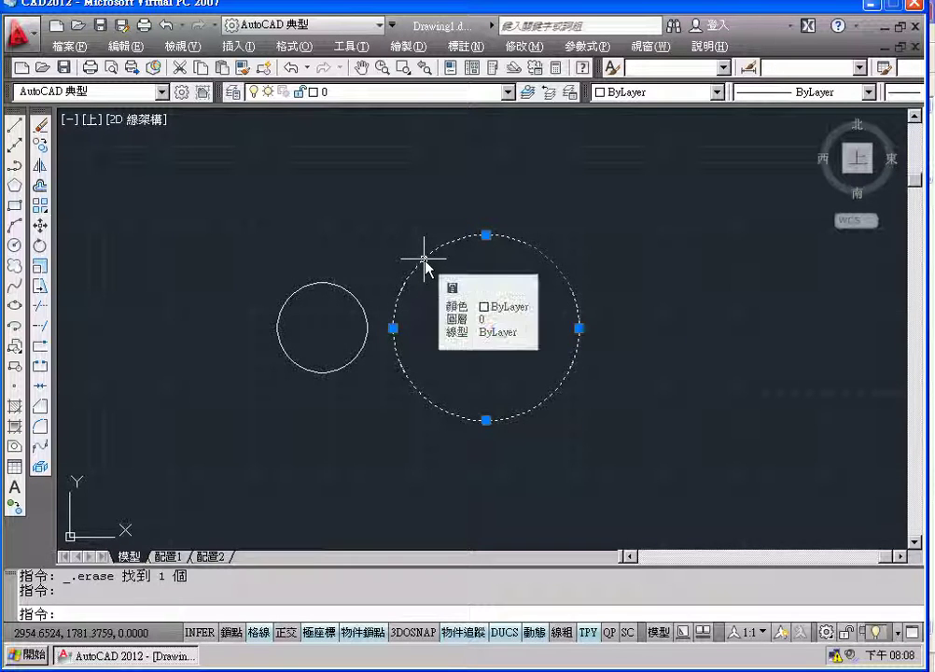
pyautogui.press('Delete')
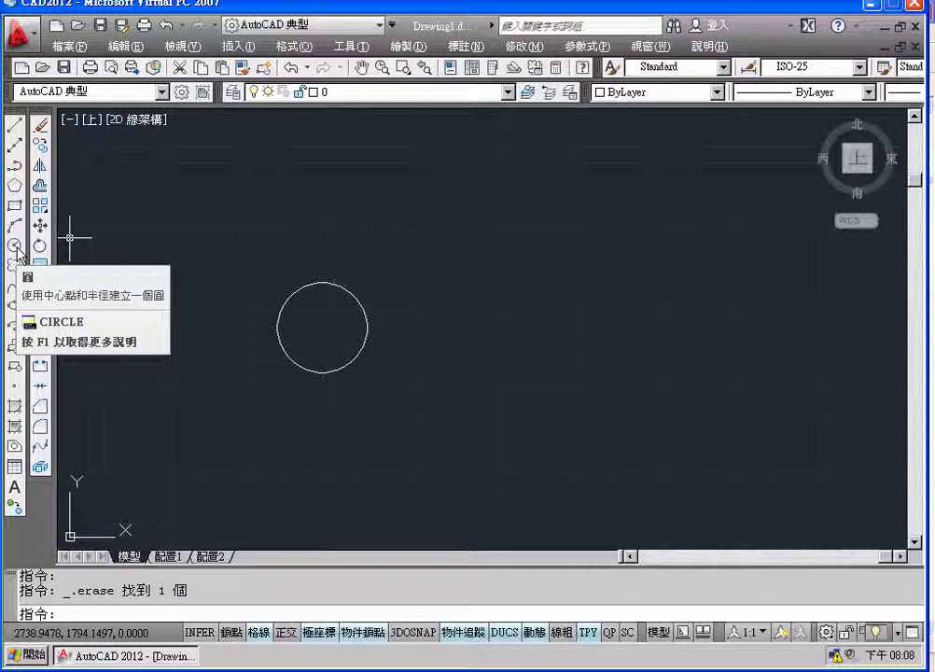
# Draw a 113.5-diameter circle centred 100 right of the small circle's centre.
pyautogui.click(15, 245)
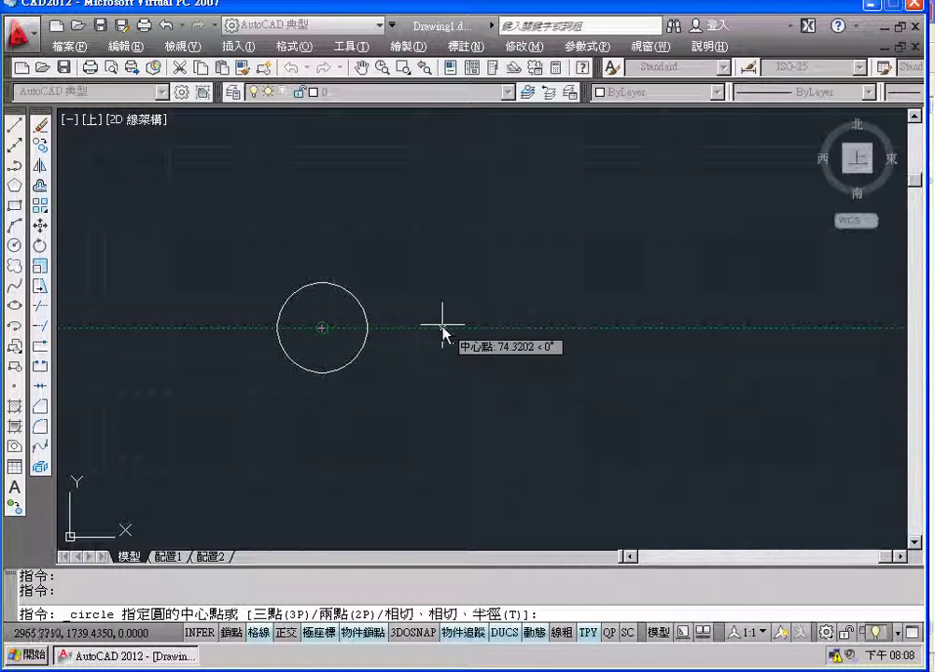
pyautogui.click(14, 246)
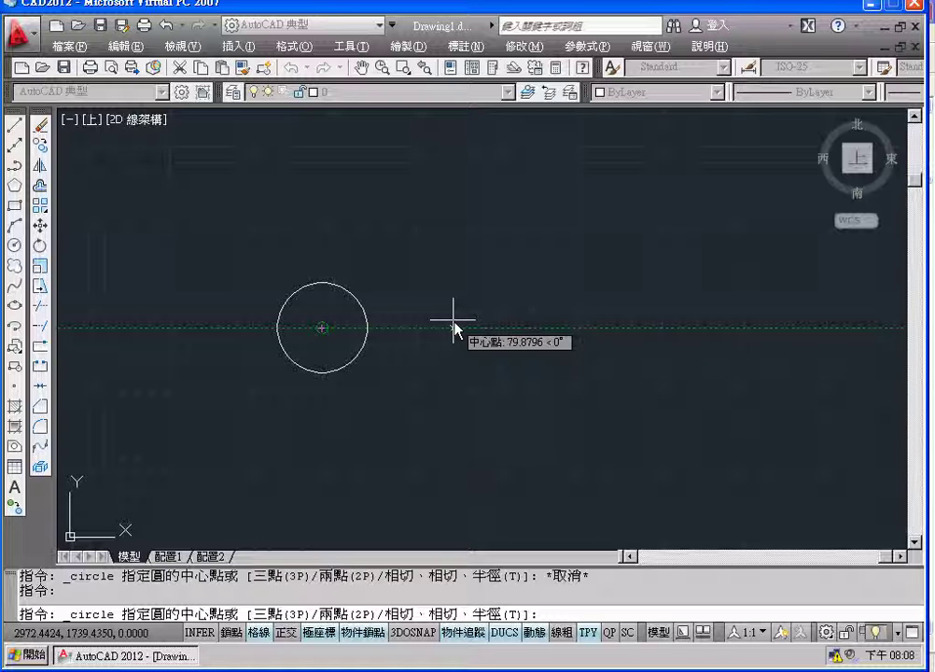
pyautogui.write('100')
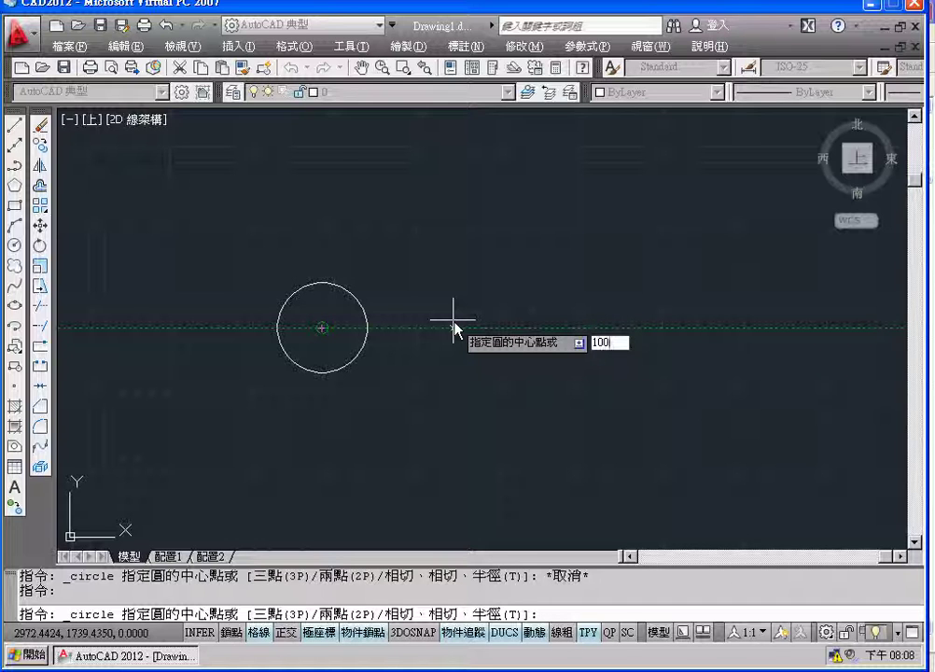
pyautogui.press('Return')
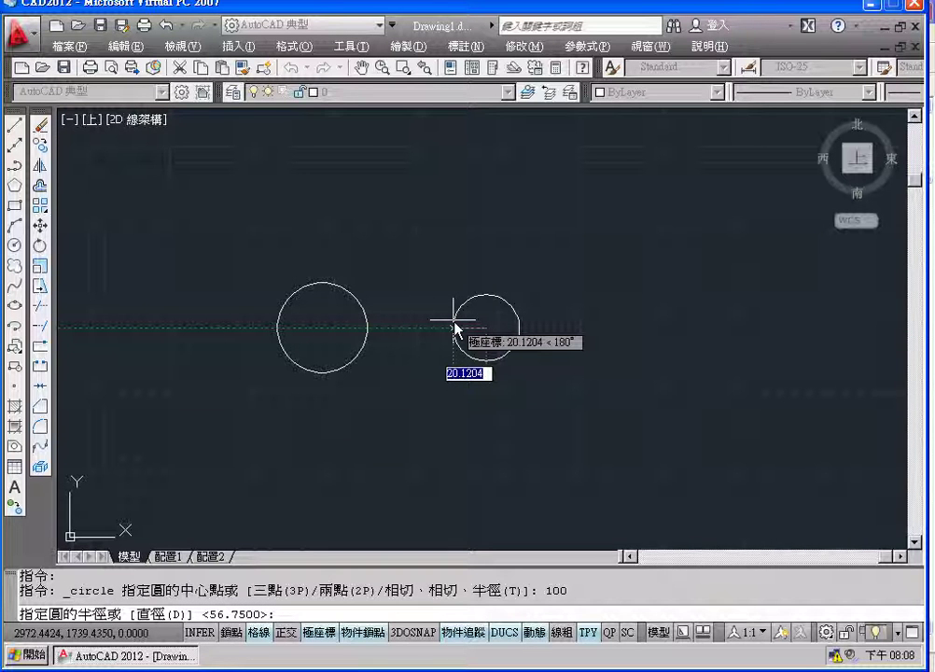
pyautogui.write('d')
pyautogui.press('Return')
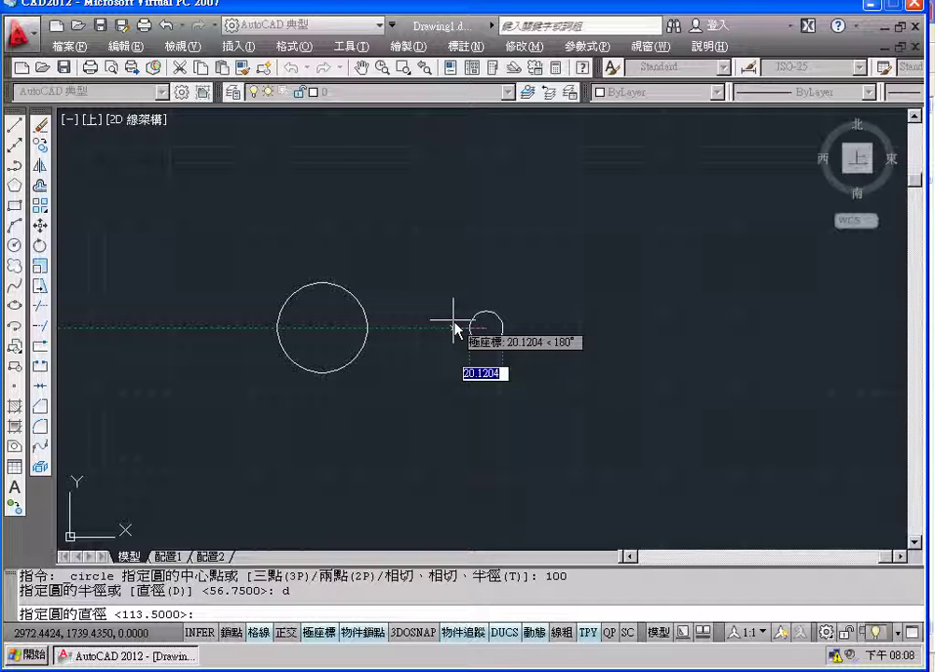
pyautogui.write('113.5')
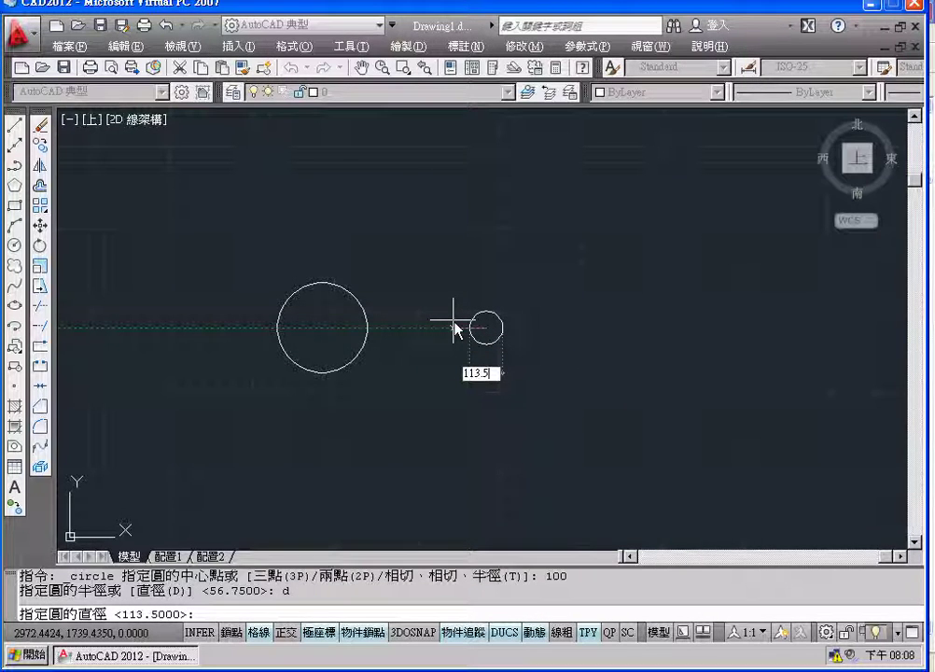
pyautogui.press('Return')
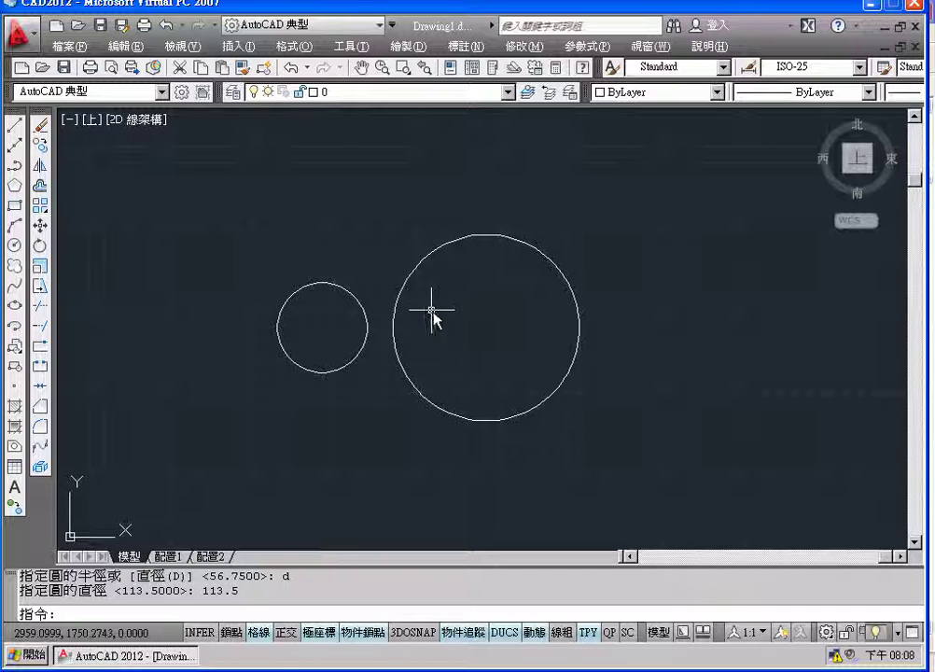
pyautogui.click(15, 125)
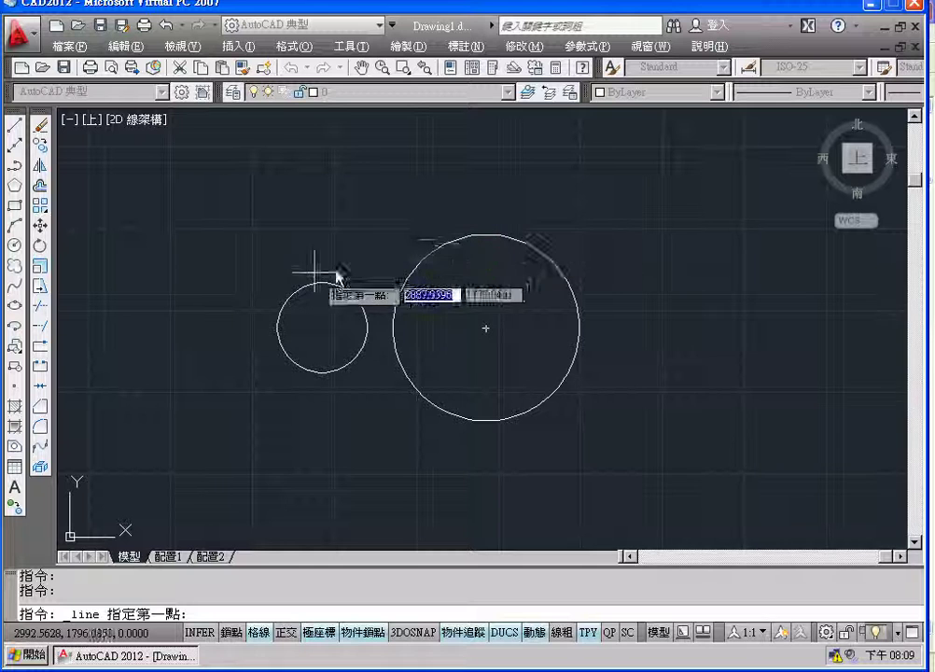
pyautogui.click(486, 234)
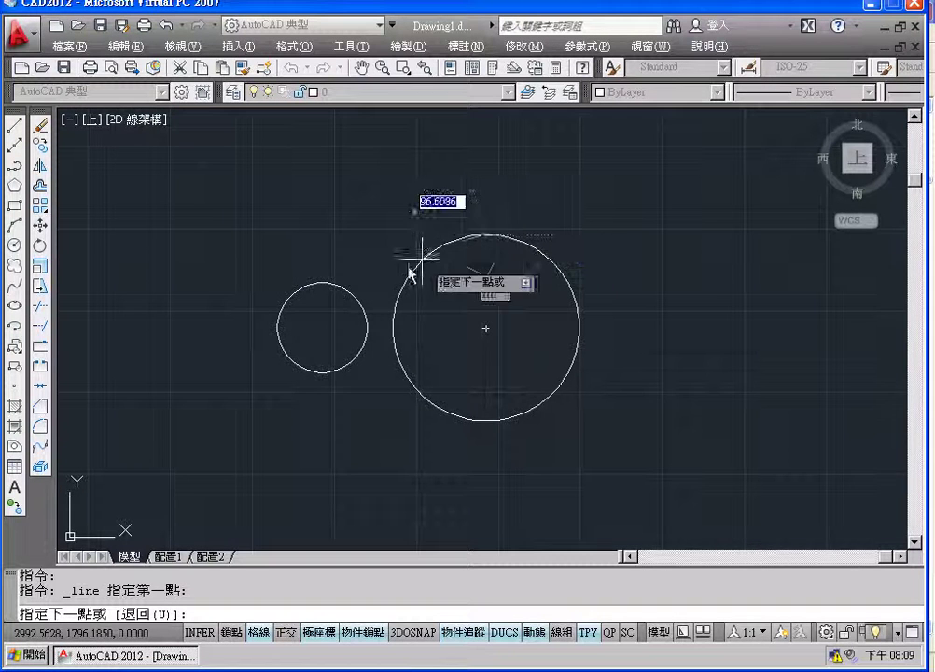
pyautogui.click(322, 282)
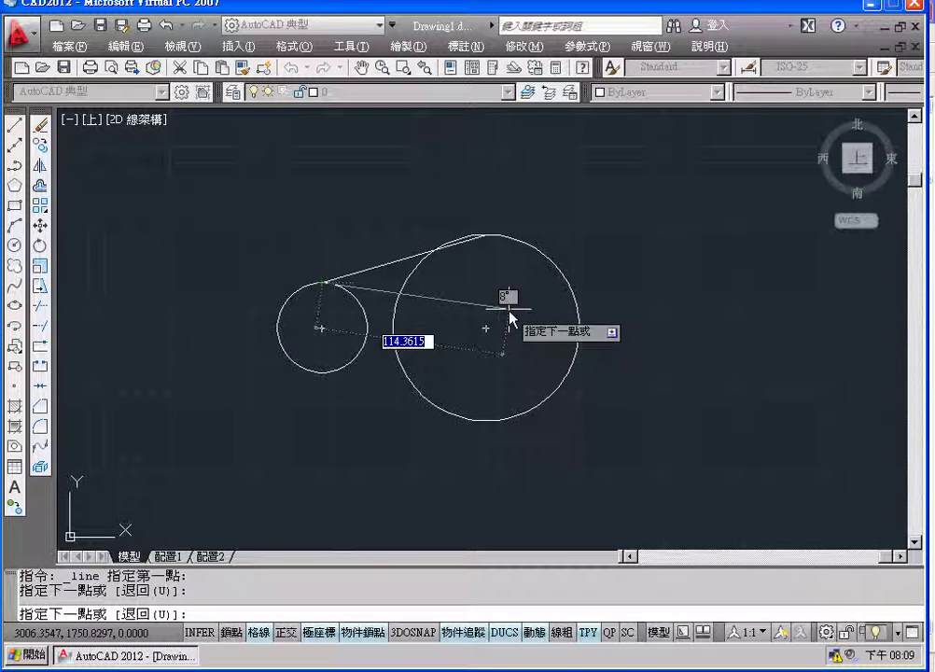
pyautogui.press('Return')
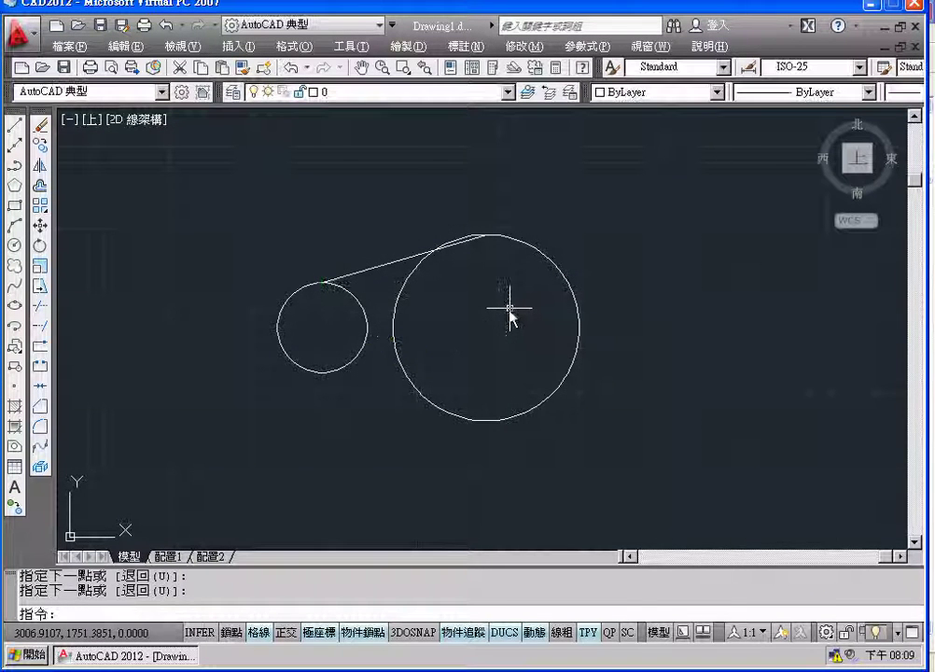
pyautogui.scroll(1, 457, 237)
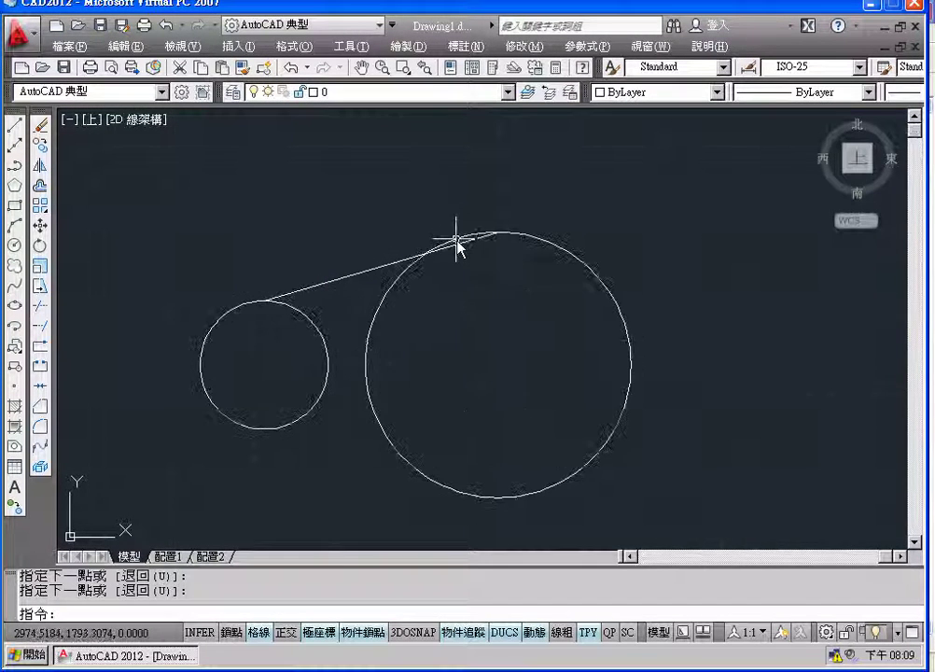
pyautogui.click(315, 289)
pyautogui.press('Delete')
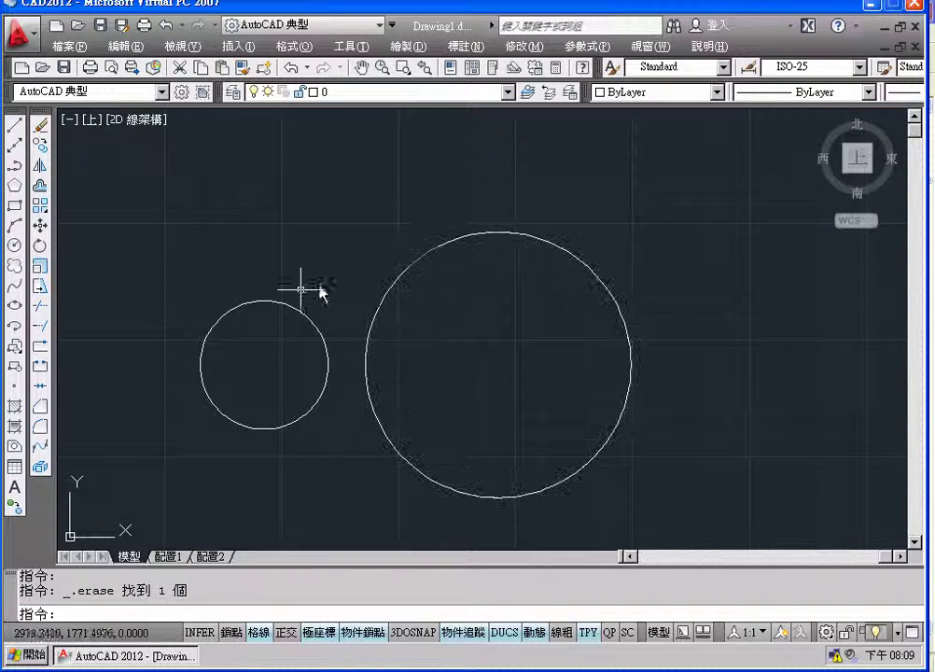
# Draw the upper tangent line from the small circle's top to the large circle's top.
pyautogui.click(15, 124)
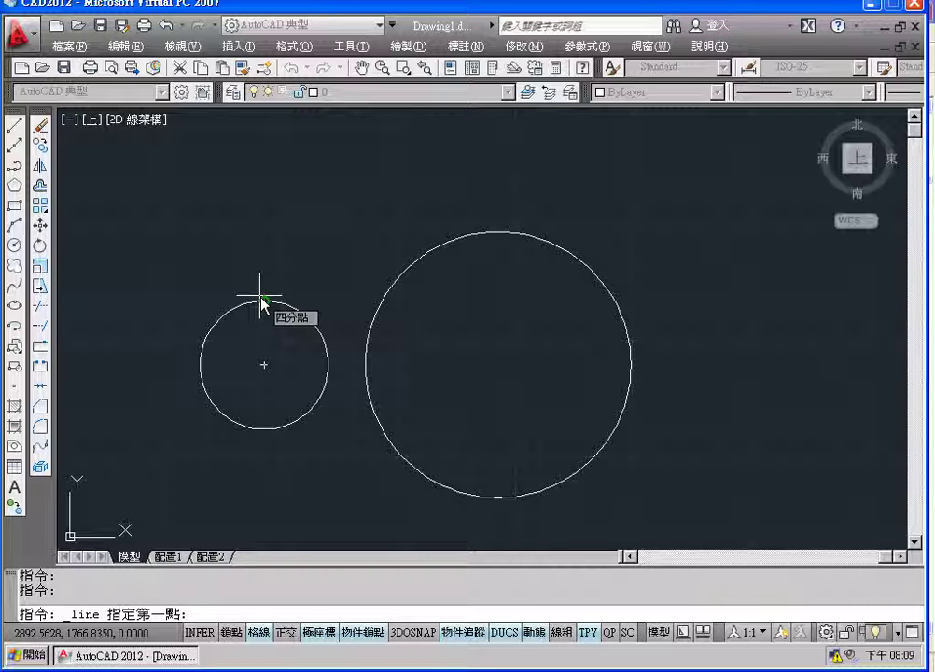
pyautogui.keyDown('shift'); pyautogui.rightClick(262, 300); pyautogui.keyUp('shift')
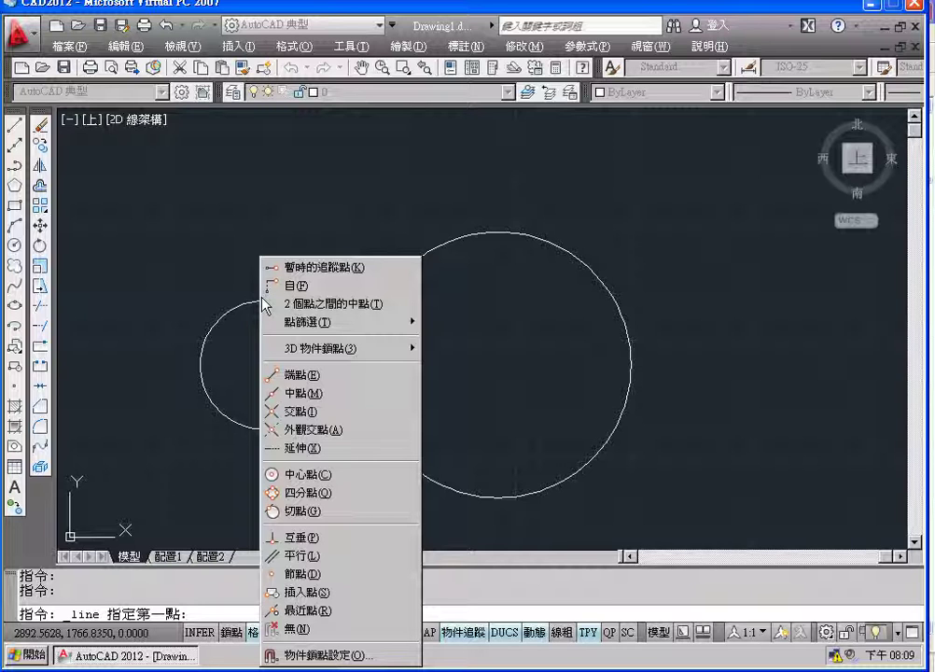
pyautogui.click(308, 513)
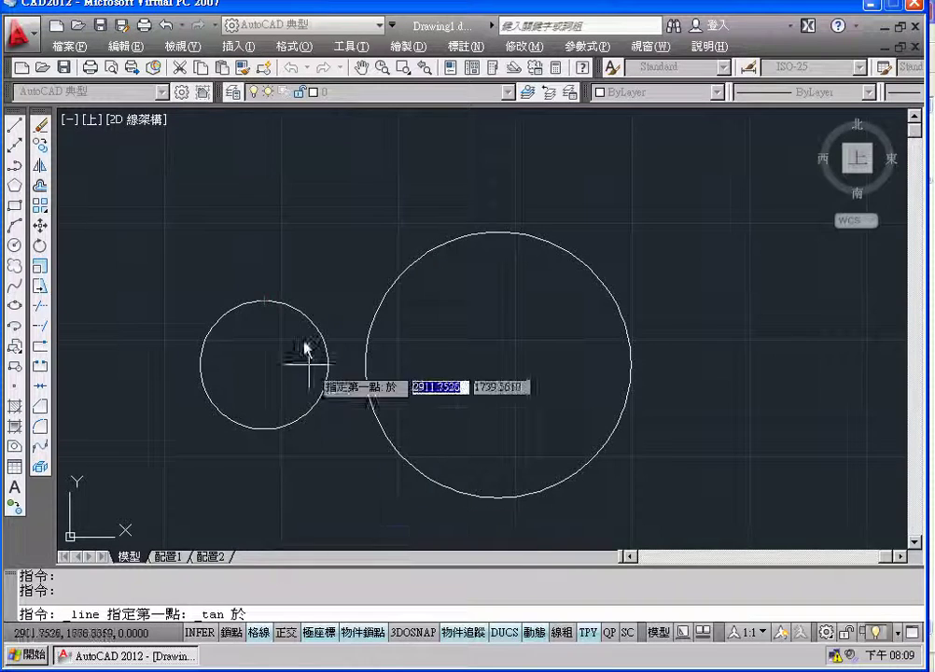
pyautogui.click(242, 301)
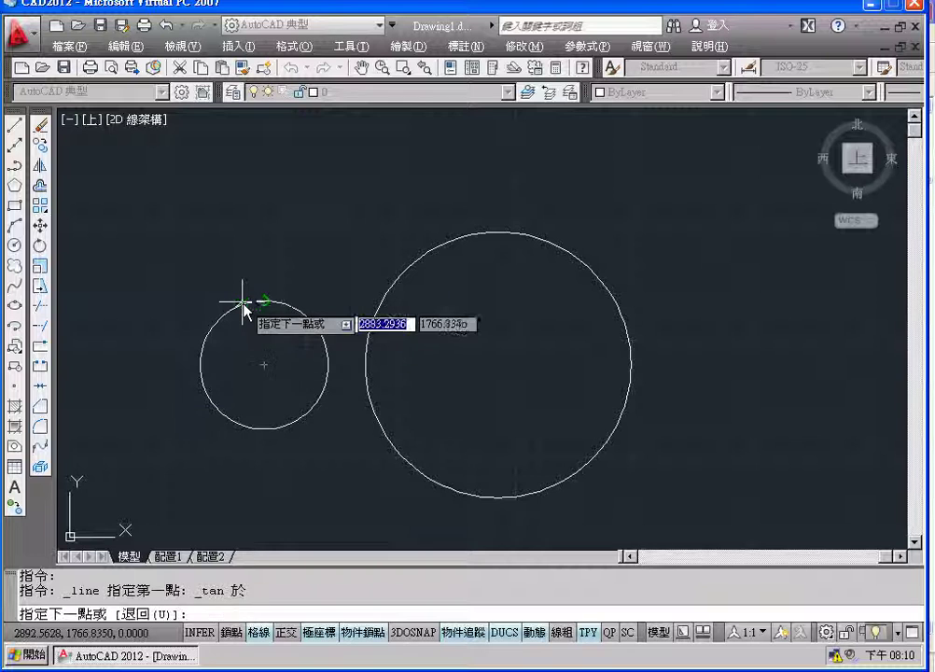
pyautogui.keyDown('shift'); pyautogui.rightClick(445, 239); pyautogui.keyUp('shift')
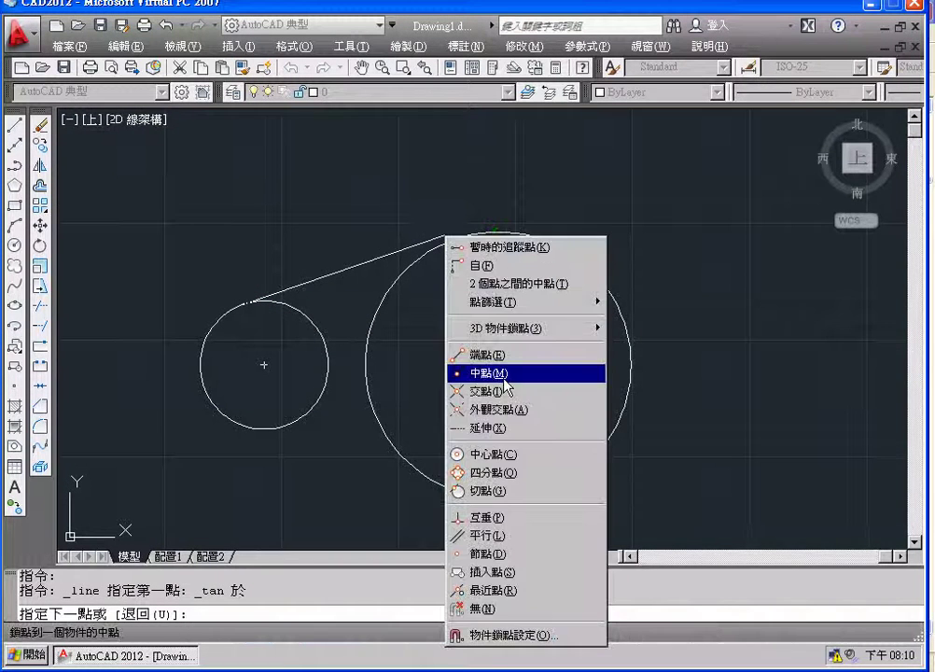
pyautogui.click(494, 490)
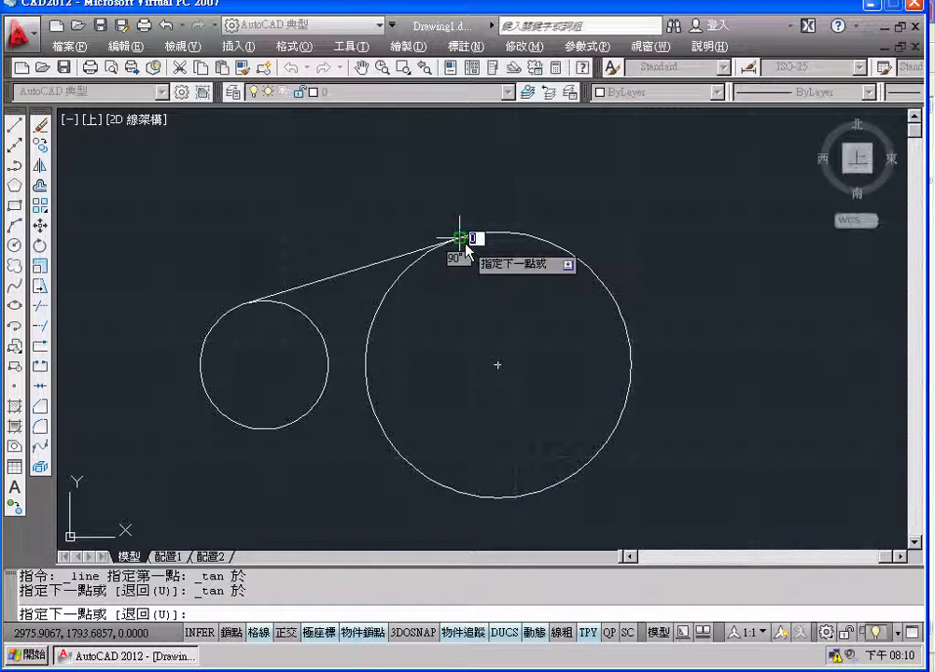
pyautogui.click(464, 242)
pyautogui.press('Return')
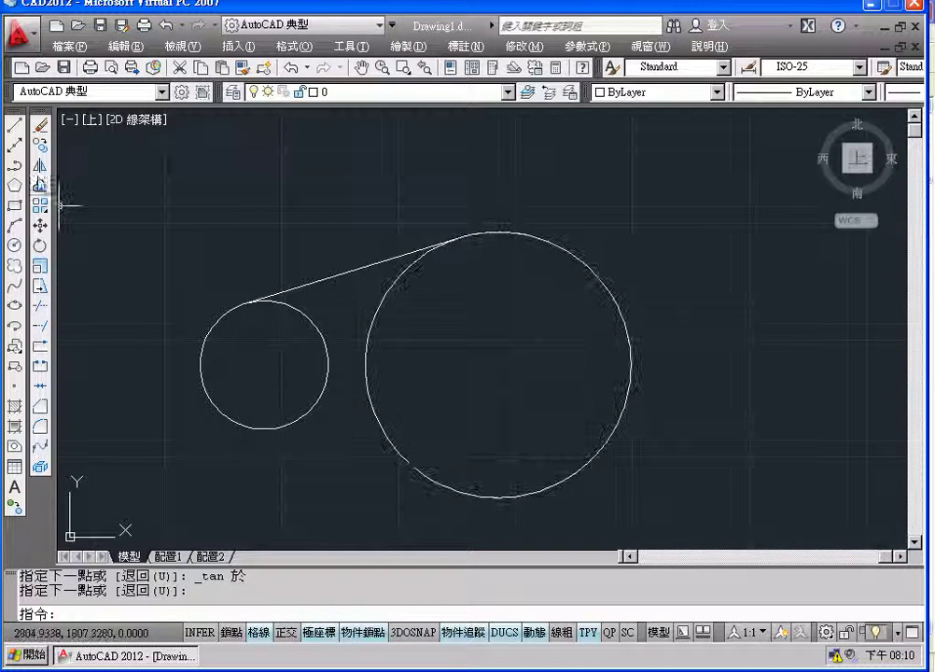
pyautogui.click(14, 124)
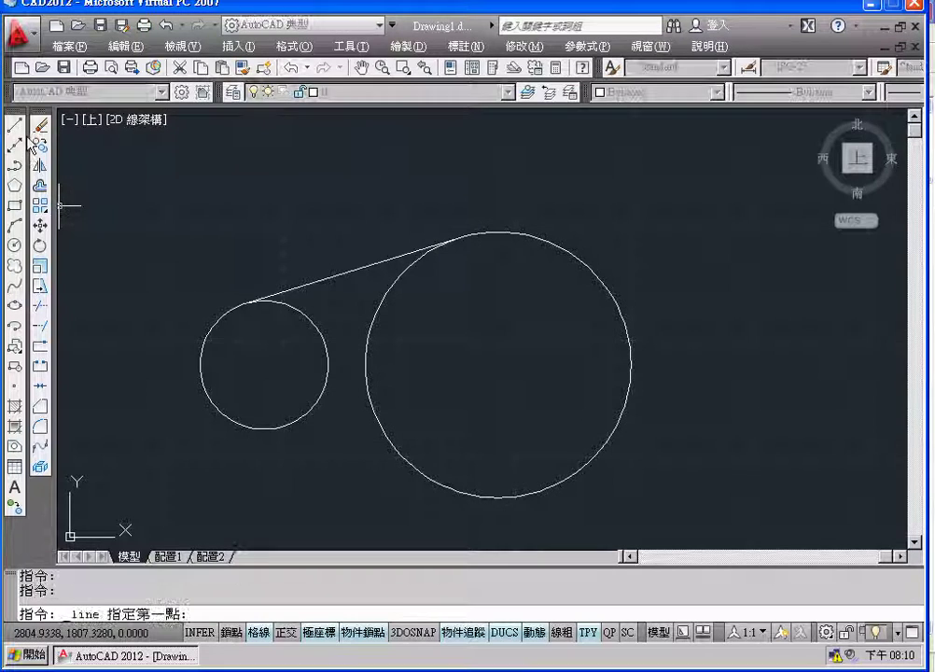
# Draw the lower tangent line joining the bottoms of both circles using Tangent snaps.
pyautogui.keyDown('shift'); pyautogui.rightClick(254, 436); pyautogui.keyUp('shift')
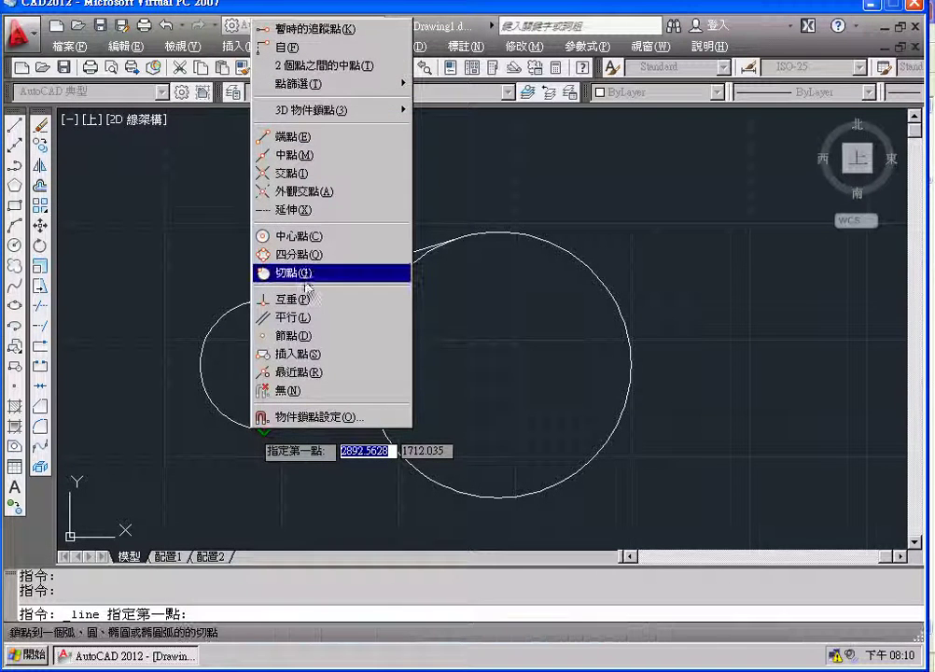
pyautogui.click(305, 273)
pyautogui.click(257, 434)
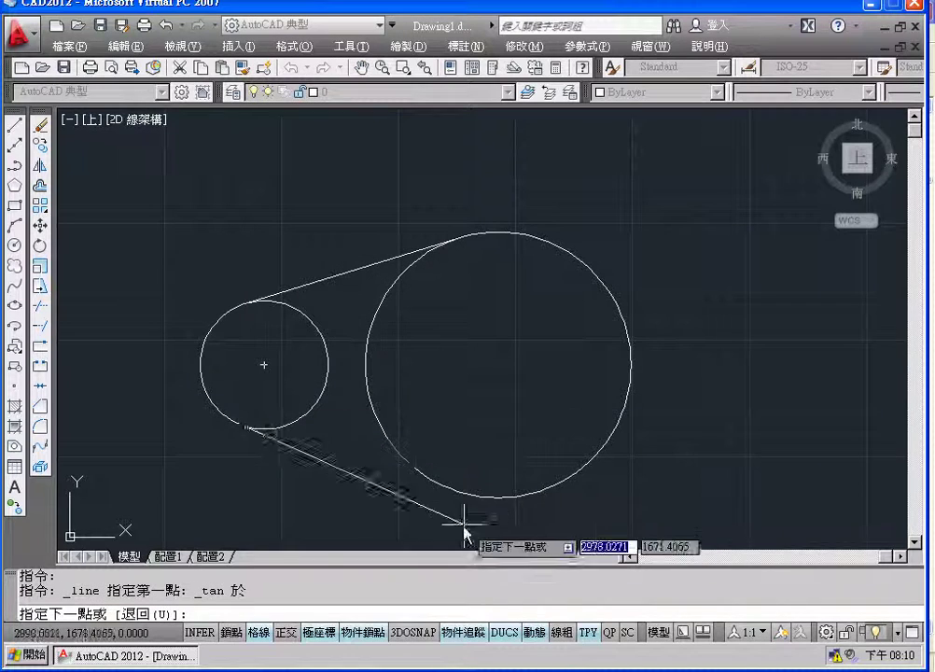
pyautogui.keyDown('shift'); pyautogui.rightClick(492, 508); pyautogui.keyUp('shift')
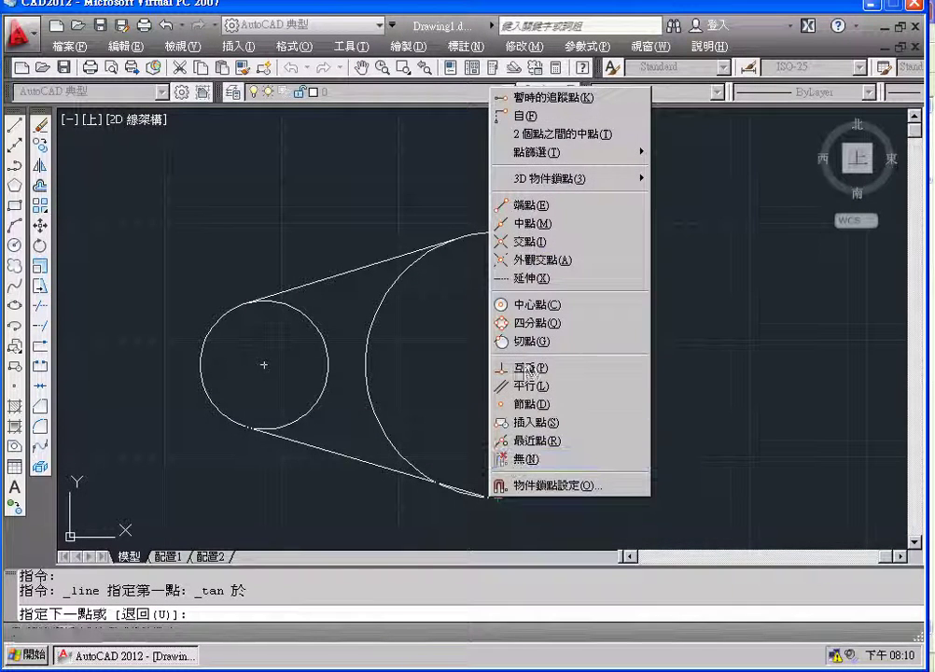
pyautogui.click(527, 341)
pyautogui.click(481, 499)
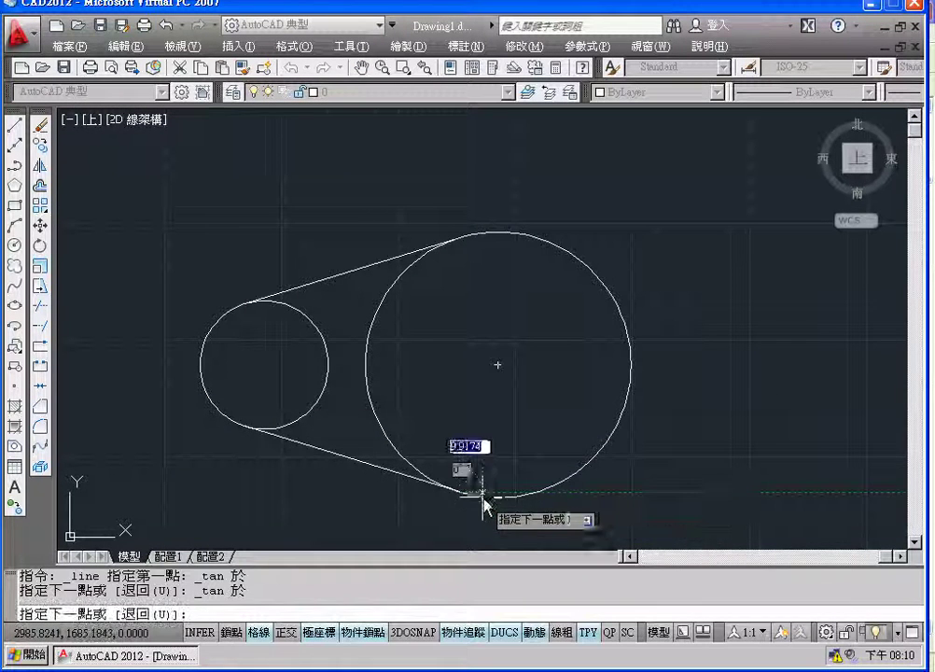
pyautogui.press('Return')
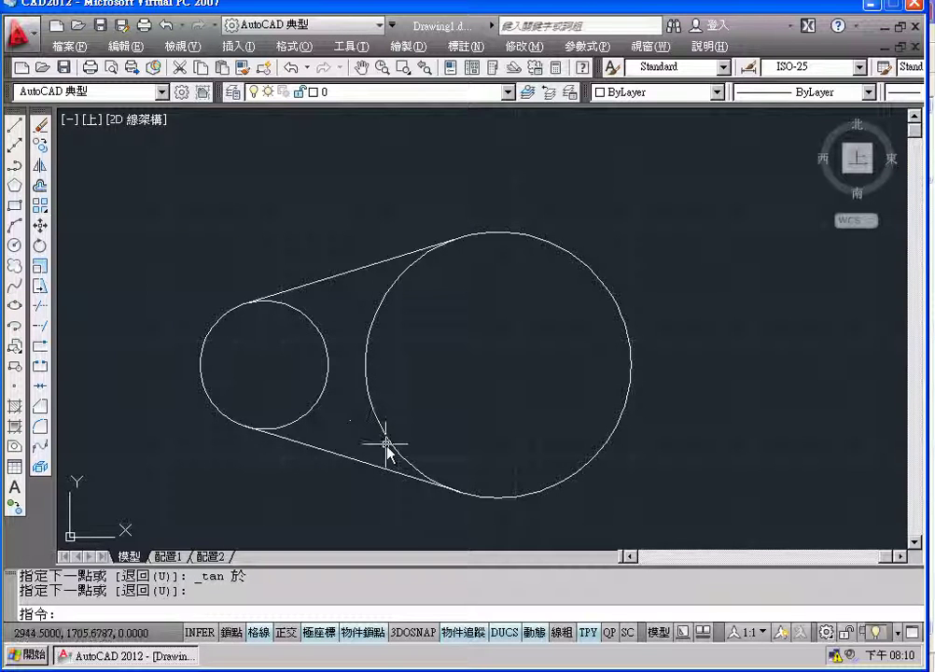
# Draw the first crossed tangent line from the small circle to the large circle's opposite side.
pyautogui.click(16, 127)
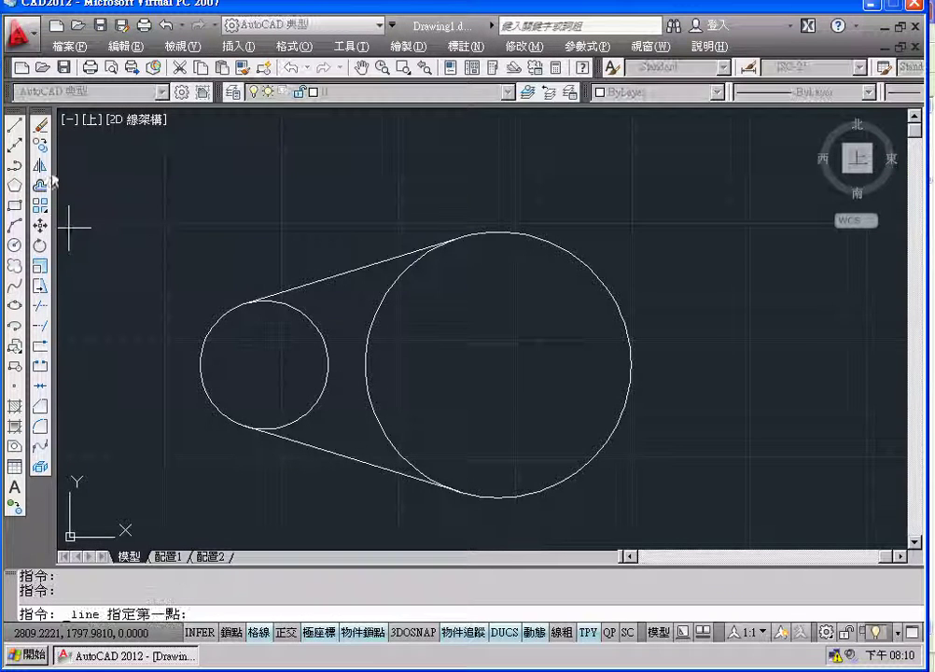
pyautogui.keyDown('shift'); pyautogui.rightClick(319, 331); pyautogui.keyUp('shift')
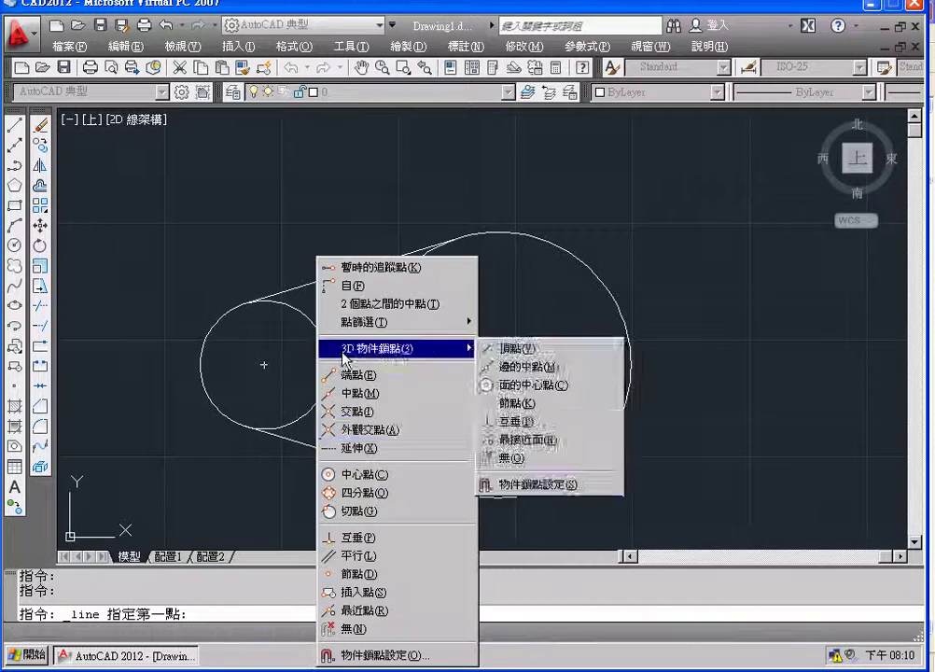
pyautogui.click(384, 511)
pyautogui.click(324, 337)
pyautogui.keyDown('shift'); pyautogui.rightClick(380, 429); pyautogui.keyUp('shift')
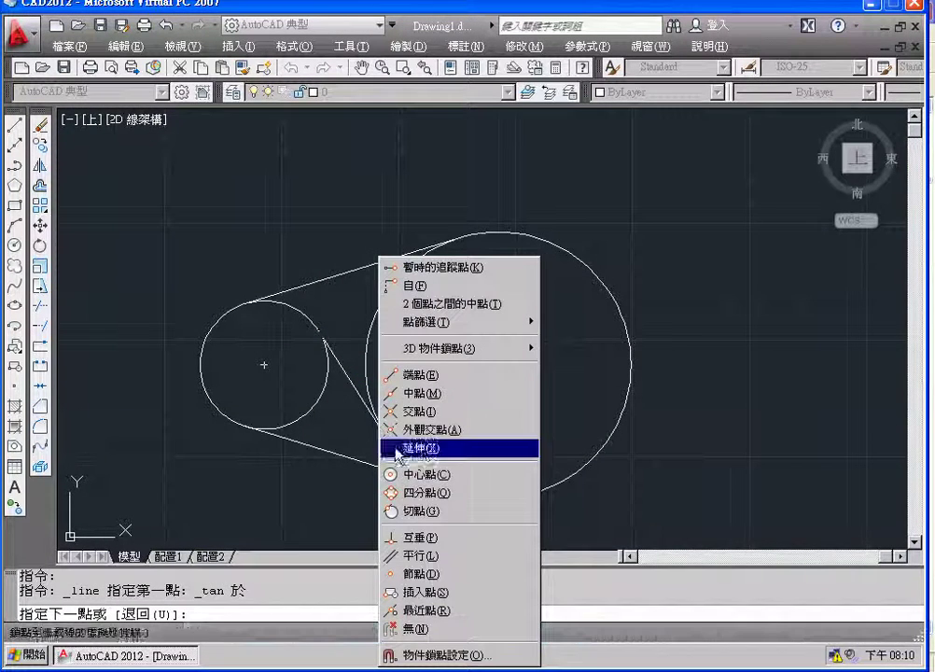
pyautogui.click(392, 511)
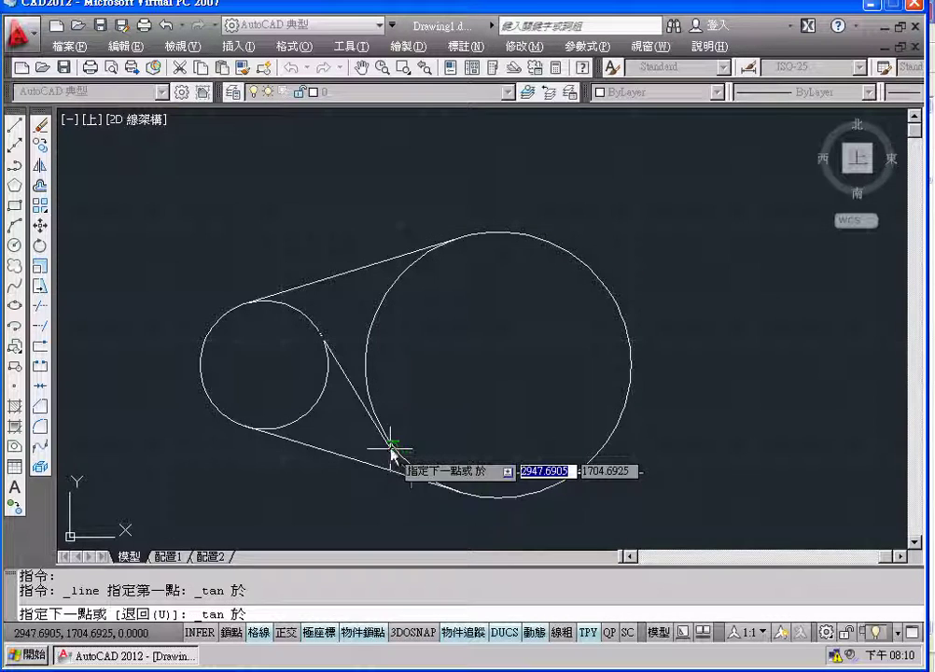
pyautogui.click(366, 365)
pyautogui.press('Return')
pyautogui.press('Return')
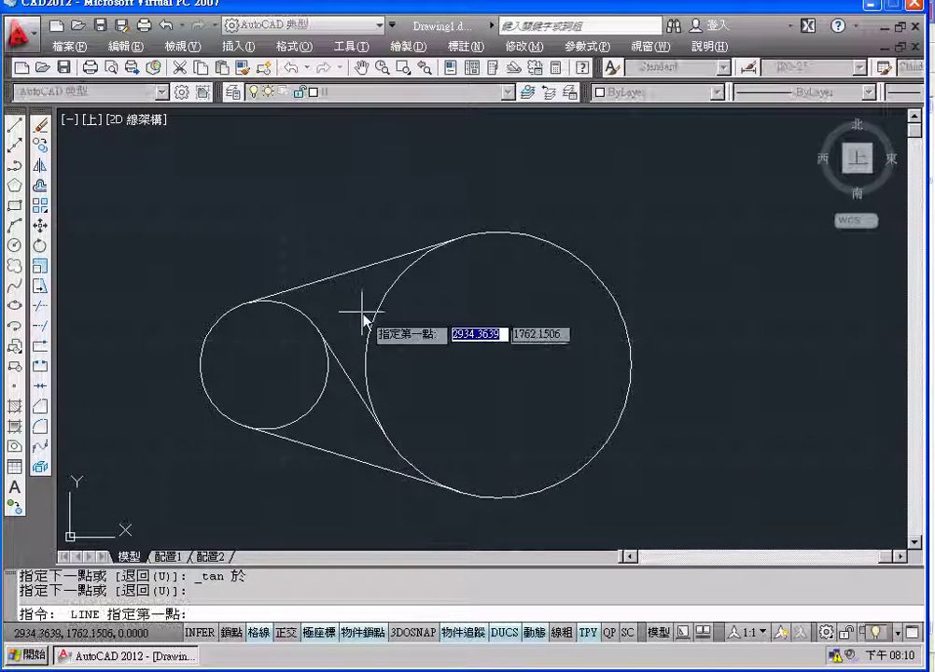
# Draw the second crossed tangent from the large circle back to the small circle, completing the X.
pyautogui.keyDown('shift'); pyautogui.rightClick(369, 314); pyautogui.keyUp('shift')
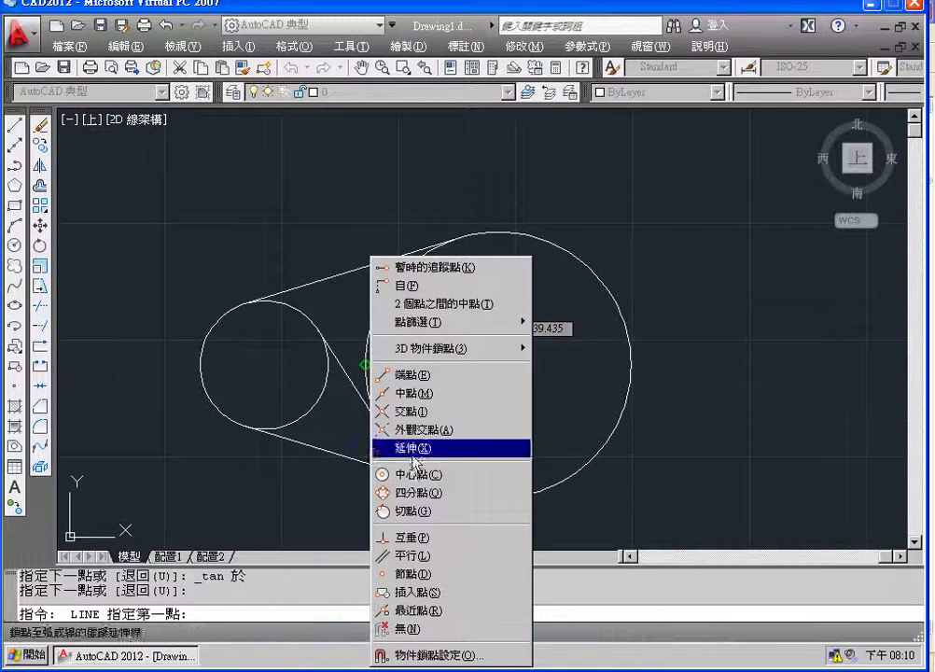
pyautogui.click(417, 511)
pyautogui.click(369, 334)
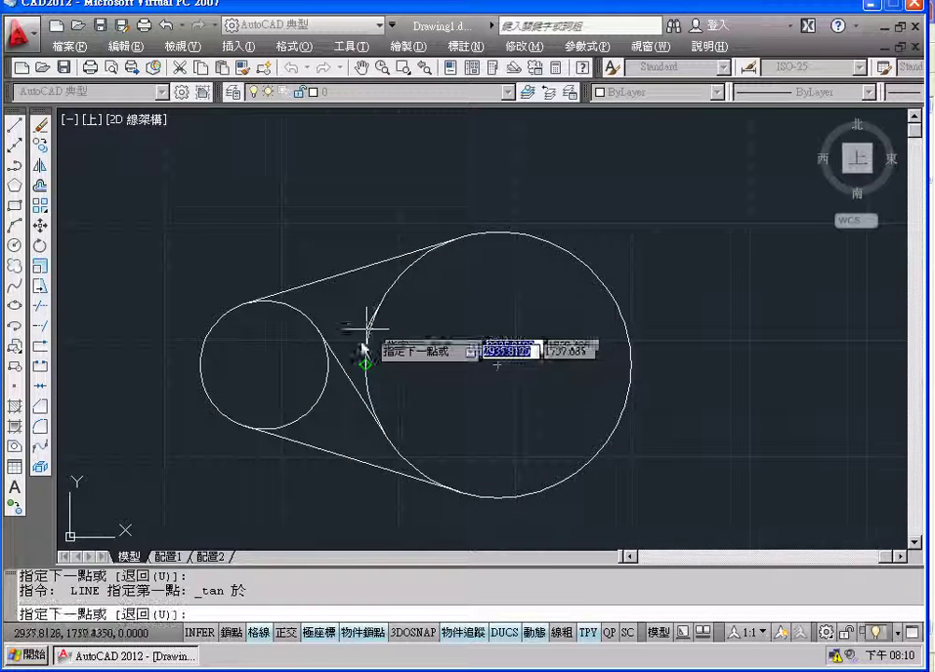
pyautogui.keyDown('shift'); pyautogui.rightClick(308, 399); pyautogui.keyUp('shift')
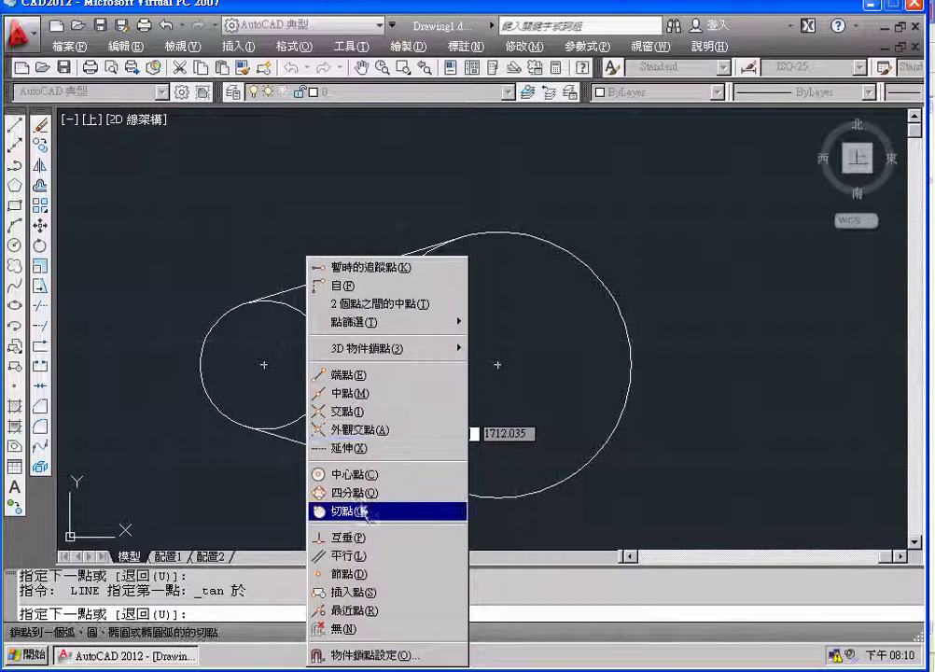
pyautogui.click(359, 506)
pyautogui.click(324, 408)
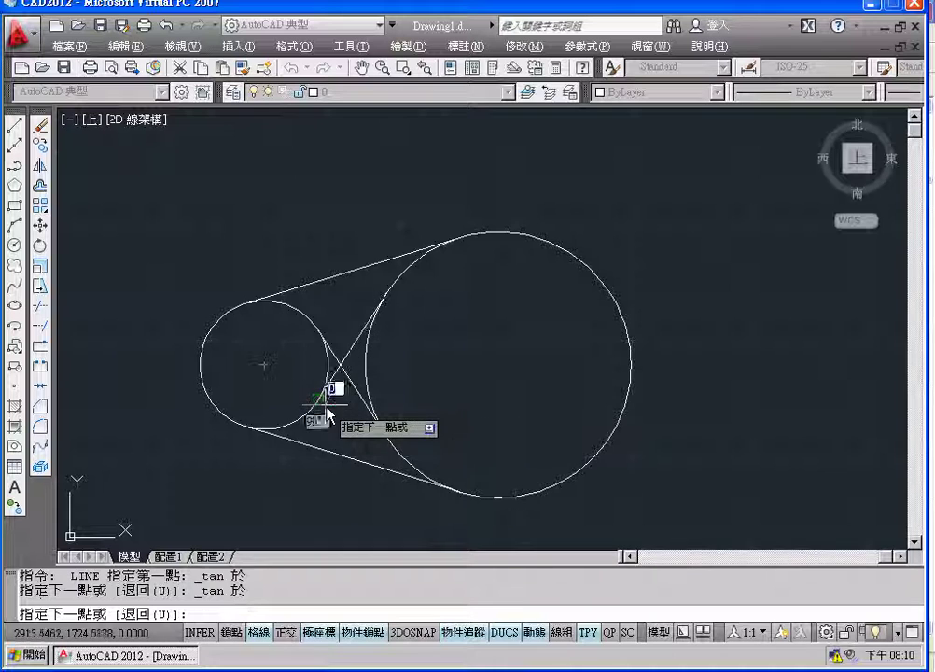
pyautogui.press('Return')
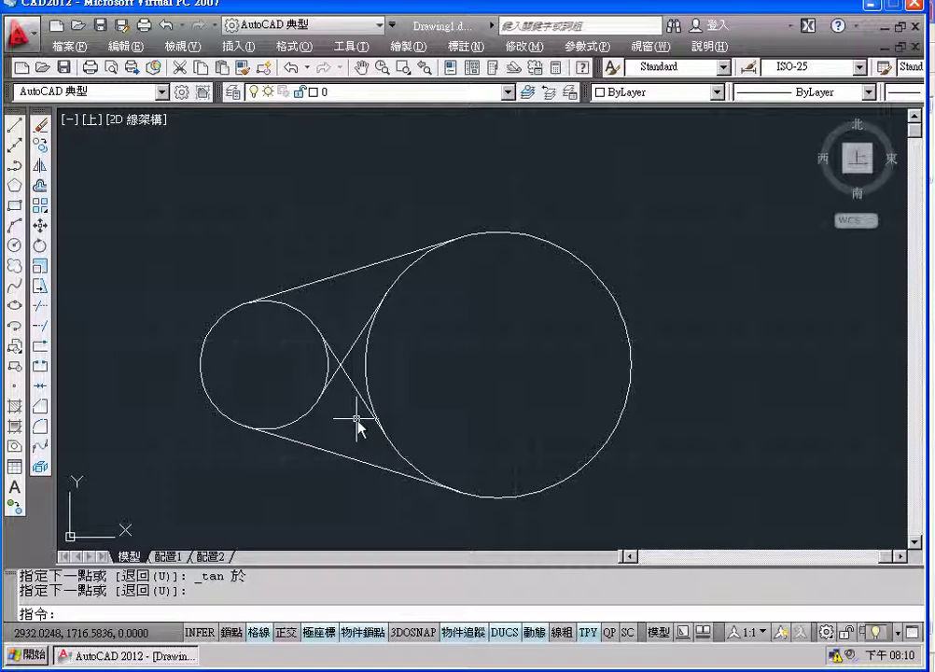
pyautogui.moveTo(444, 382); pyautogui.dragTo(456, 342, button='middle')
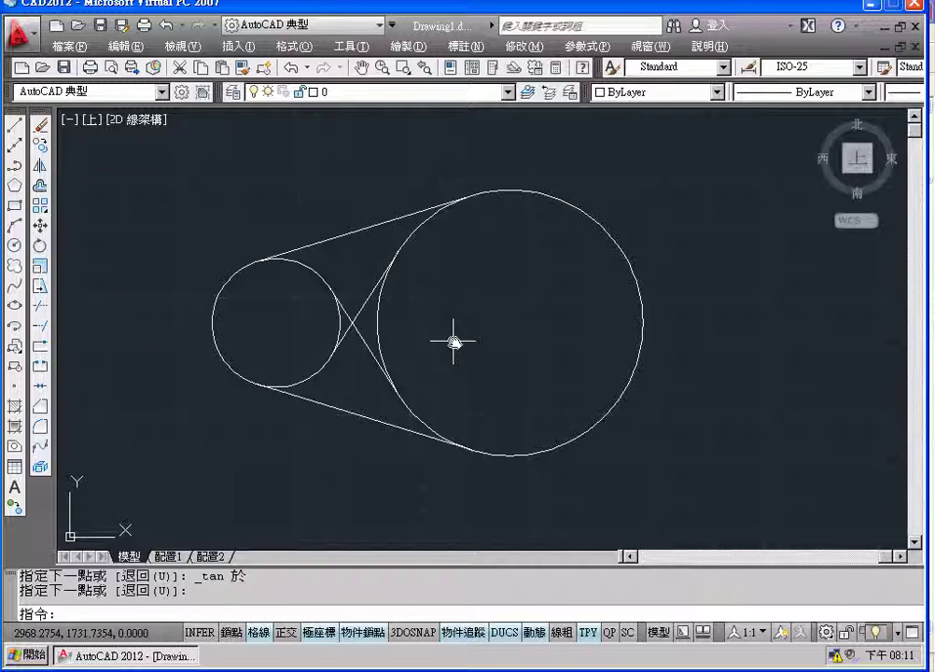
pyautogui.scroll(2, 515, 359)
pyautogui.moveTo(515, 359); pyautogui.dragTo(578, 301, button='middle')
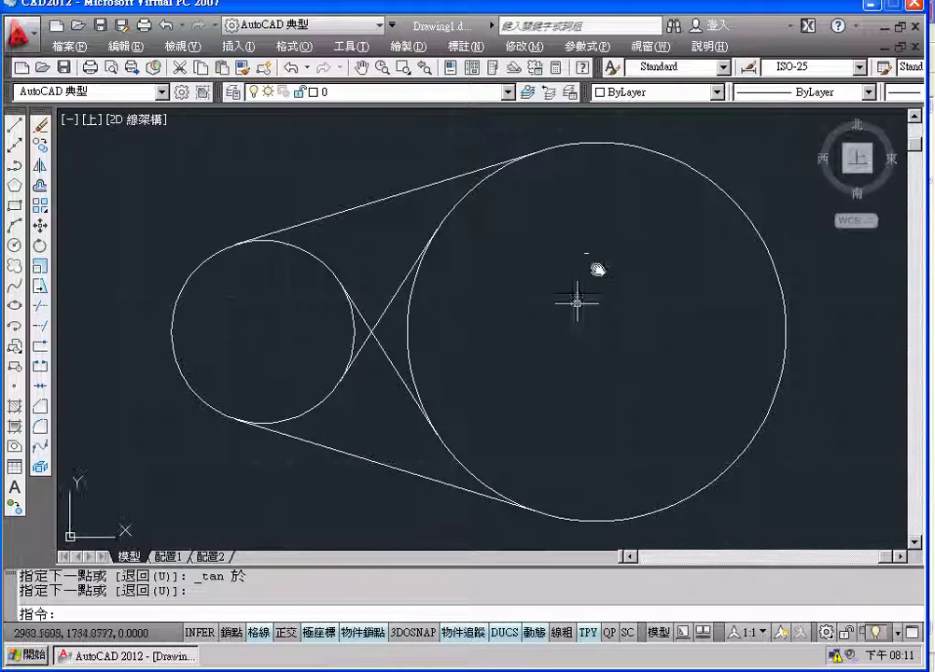